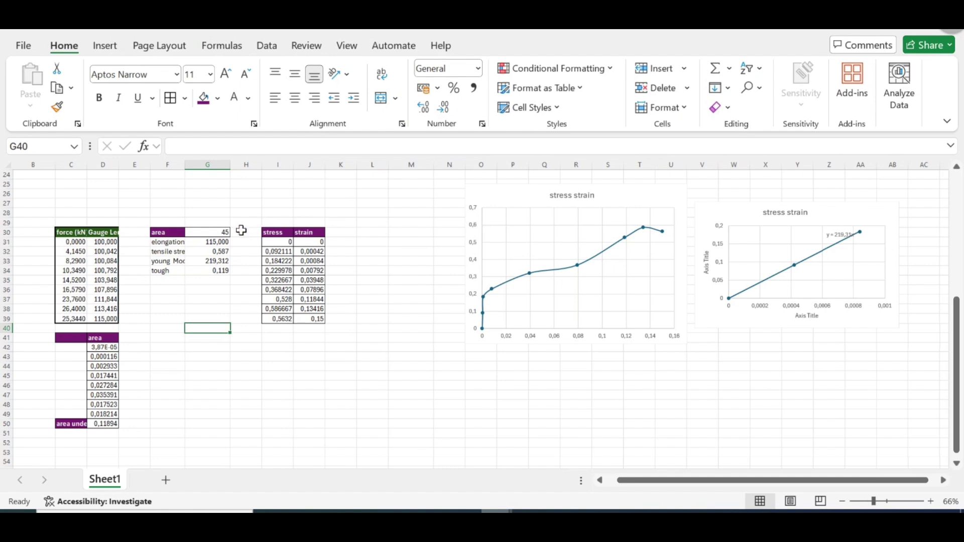
# Replace the area 45 in G30 with 67, then with 78.
pyautogui.doubleClick(224, 232)
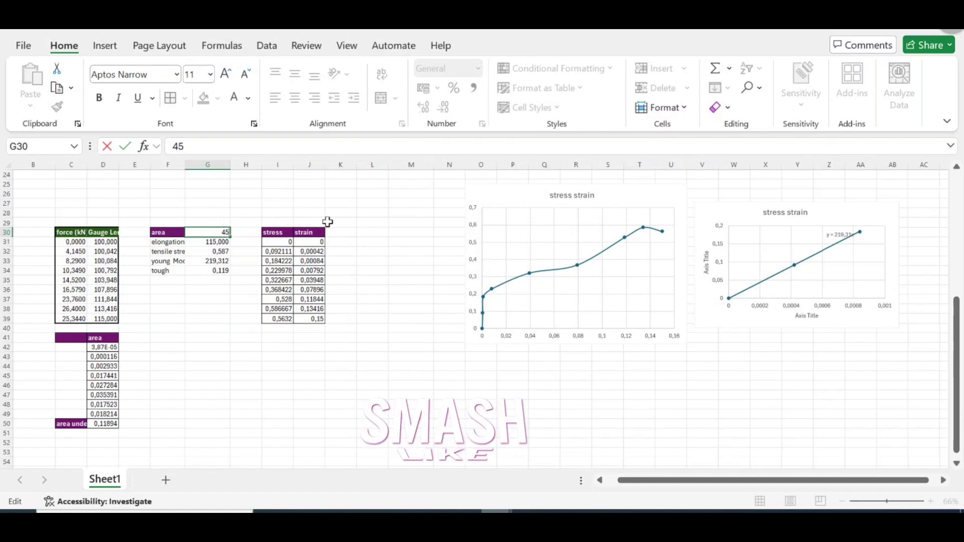
pyautogui.press('BackSpace')
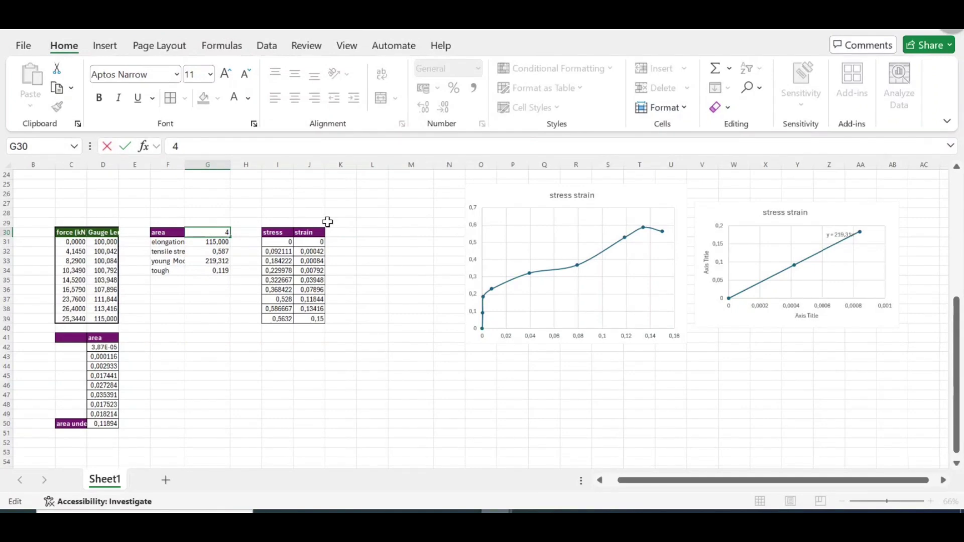
pyautogui.press('BackSpace')
pyautogui.write('67')
pyautogui.press('Return')
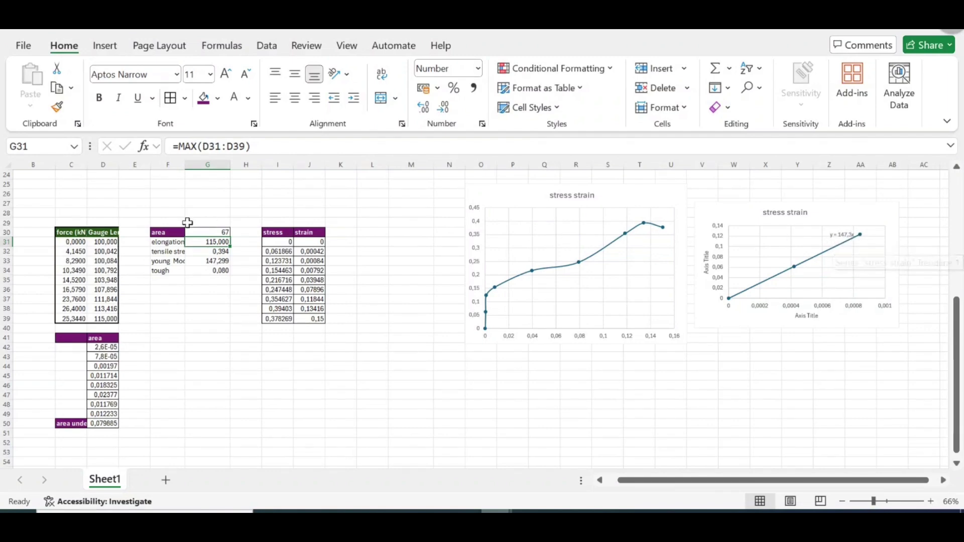
pyautogui.doubleClick(225, 232)
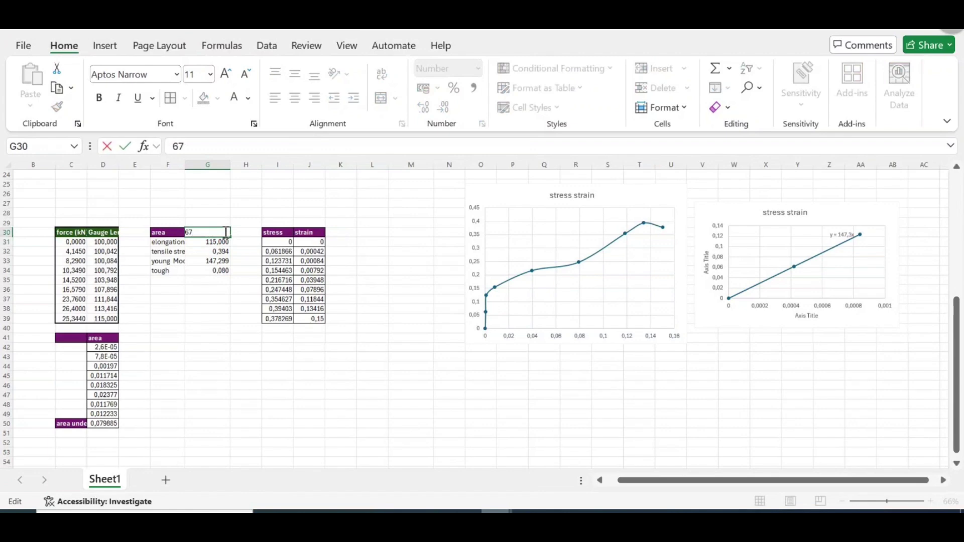
pyautogui.write('78')
pyautogui.press('Return')
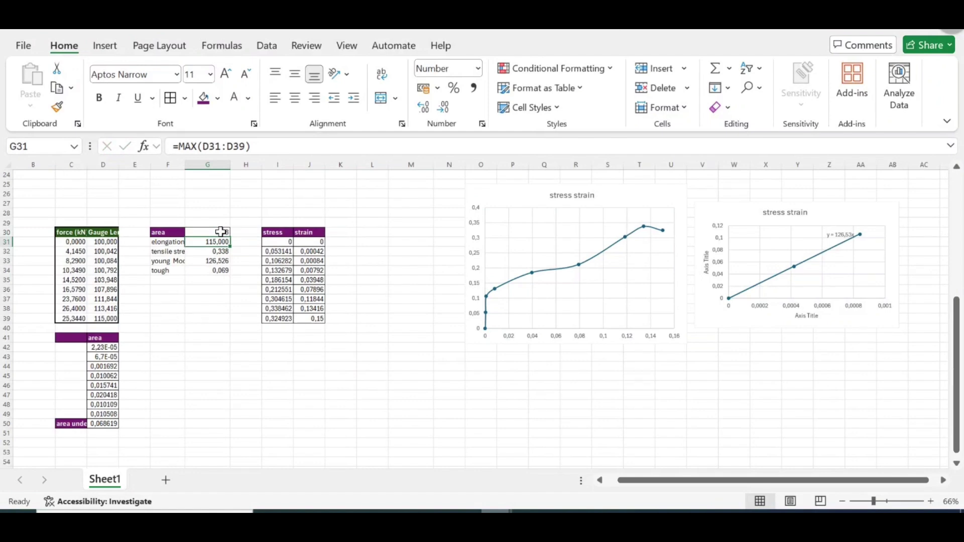
# Change the area in G30 to 65 and reopen the cell for editing.
pyautogui.doubleClick(224, 231)
pyautogui.press('BackSpace')
pyautogui.press('BackSpace')
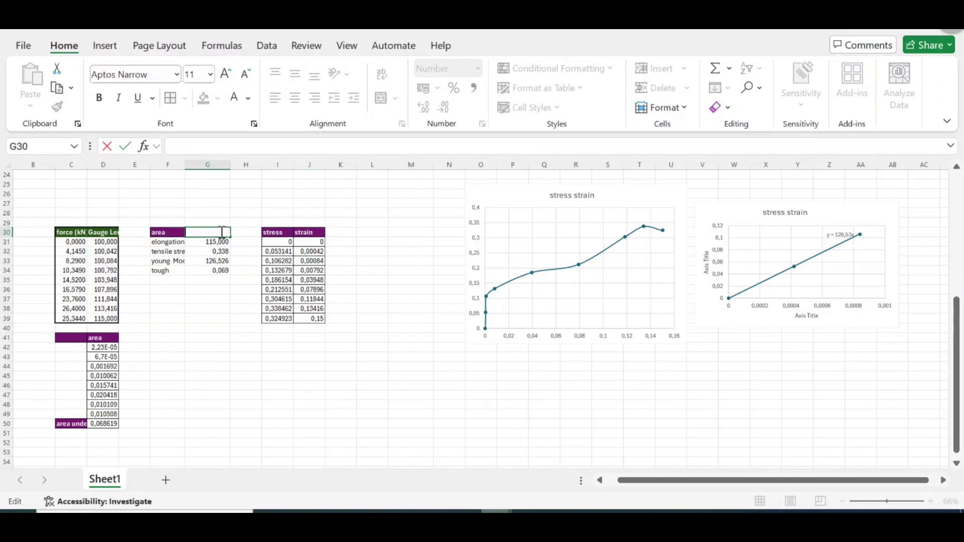
pyautogui.write('65')
pyautogui.press('Return')
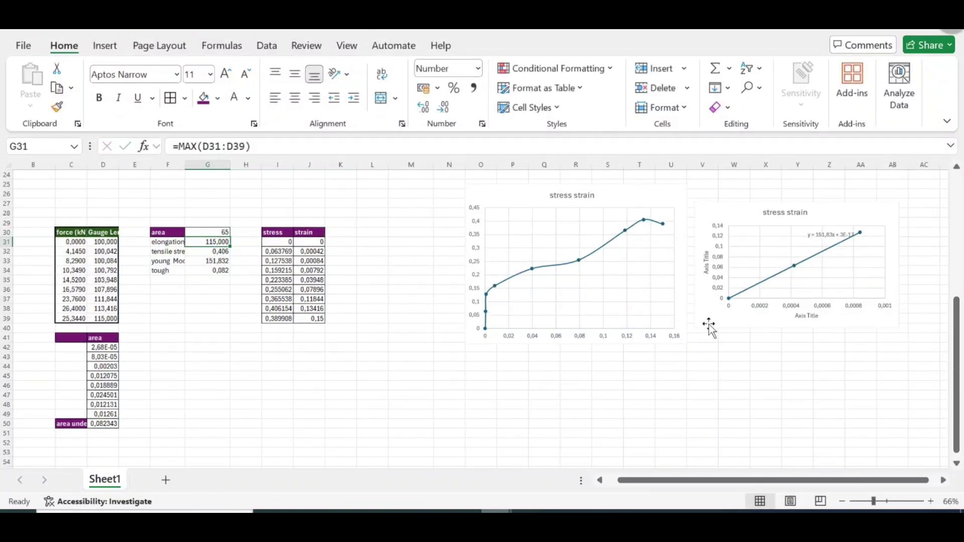
pyautogui.doubleClick(217, 232)
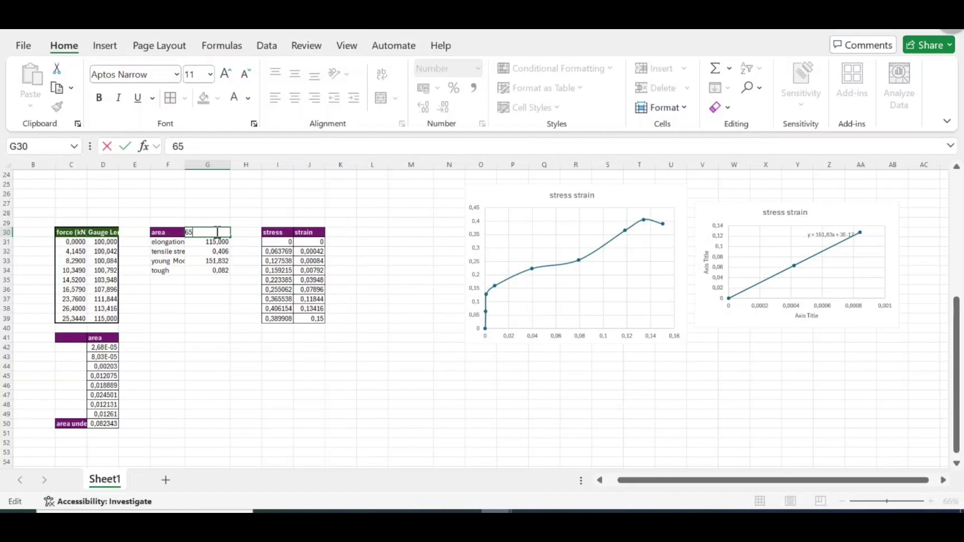
# Ink a pair of axes labelled σ and ε below the left chart.
pyautogui.moveTo(535, 344)
pyautogui.mouseDown()
pyautogui.moveTo(534, 460)
pyautogui.moveTo(752, 451)
pyautogui.mouseUp()
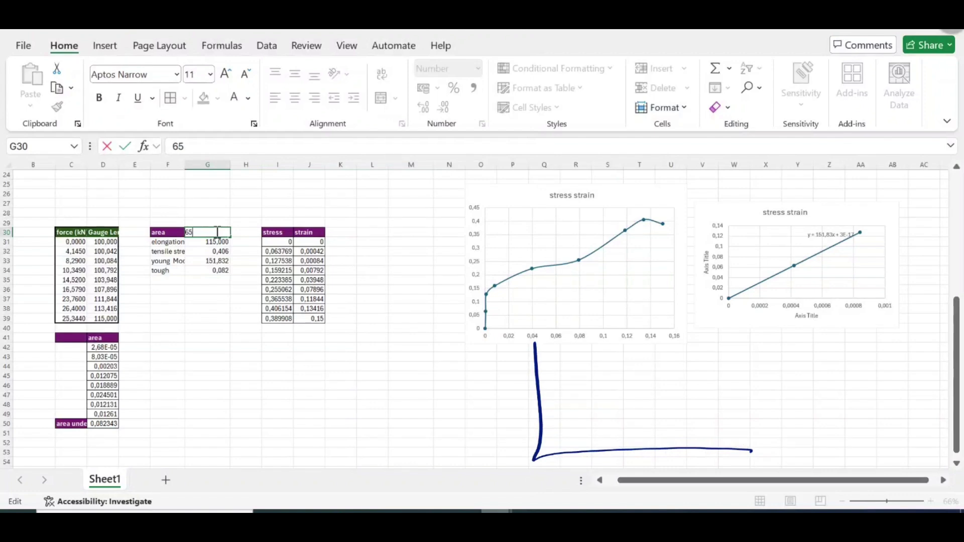
pyautogui.moveTo(520, 402)
pyautogui.mouseDown()
pyautogui.moveTo(511, 419)
pyautogui.moveTo(526, 390)
pyautogui.mouseUp()
pyautogui.moveTo(649, 463); pyautogui.dragTo(659, 472)
pyautogui.moveTo(543, 447); pyautogui.dragTo(595, 346)
pyautogui.hotkey('ctrl', 'z')
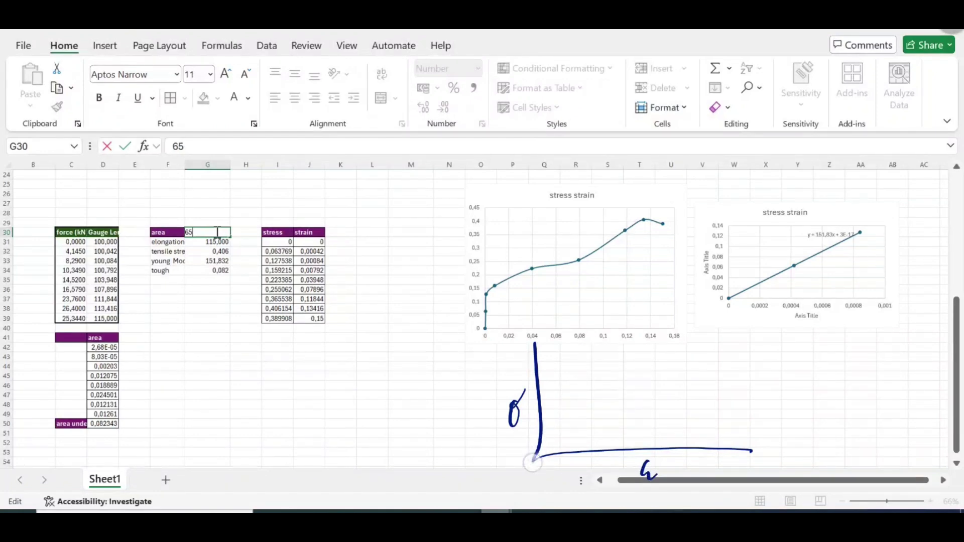
# Sketch a humped stress-strain curve rising from the origin along the axes.
pyautogui.moveTo(534, 457)
pyautogui.mouseDown()
pyautogui.moveTo(595, 360)
pyautogui.moveTo(665, 336)
pyautogui.moveTo(723, 360)
pyautogui.moveTo(745, 354)
pyautogui.mouseUp()
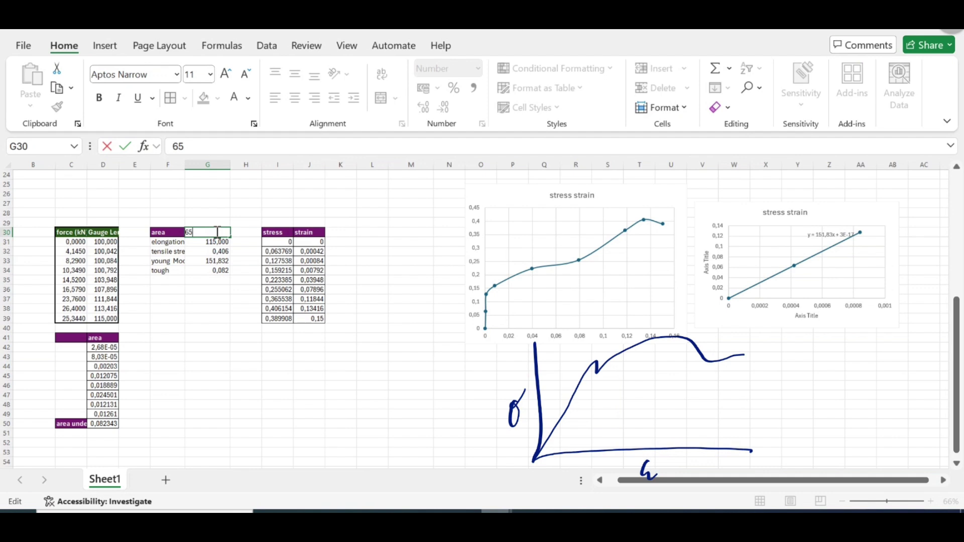
pyautogui.moveTo(594, 356); pyautogui.dragTo(595, 361)
pyautogui.hotkey('ctrl', 'z')
# Draw a dashed vertical line under the curve and erase the 0,3510 written beside it.
pyautogui.moveTo(615, 358); pyautogui.dragTo(615, 377)
pyautogui.moveTo(617, 387); pyautogui.dragTo(621, 423)
pyautogui.moveTo(622, 431); pyautogui.dragTo(624, 450)
pyautogui.moveTo(657, 420)
pyautogui.mouseDown()
pyautogui.moveTo(654, 427)
pyautogui.moveTo(679, 417)
pyautogui.moveTo(673, 423)
pyautogui.mouseUp()
pyautogui.moveTo(688, 399)
pyautogui.mouseDown()
pyautogui.moveTo(693, 413)
pyautogui.moveTo(706, 410)
pyautogui.moveTo(699, 393)
pyautogui.moveTo(717, 403)
pyautogui.mouseUp()
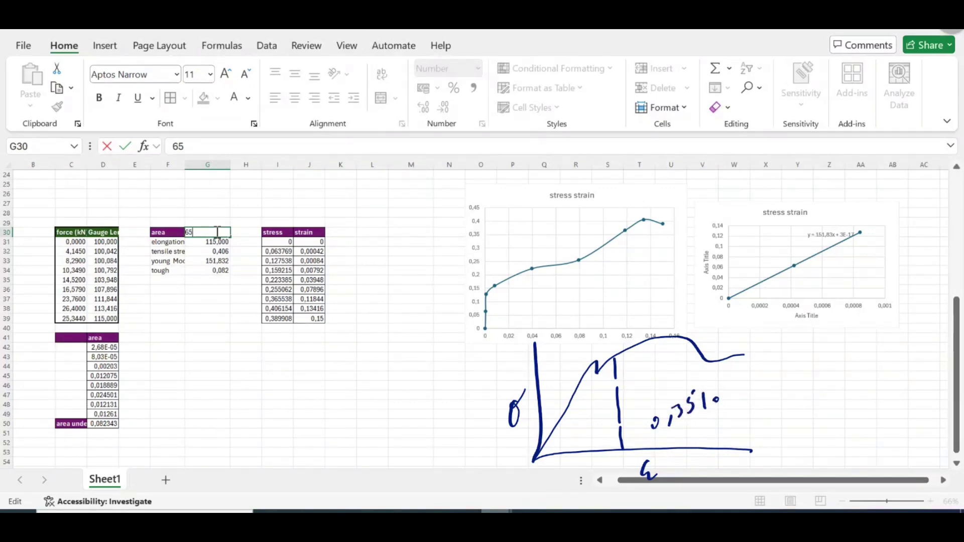
pyautogui.moveTo(730, 395); pyautogui.dragTo(691, 396)
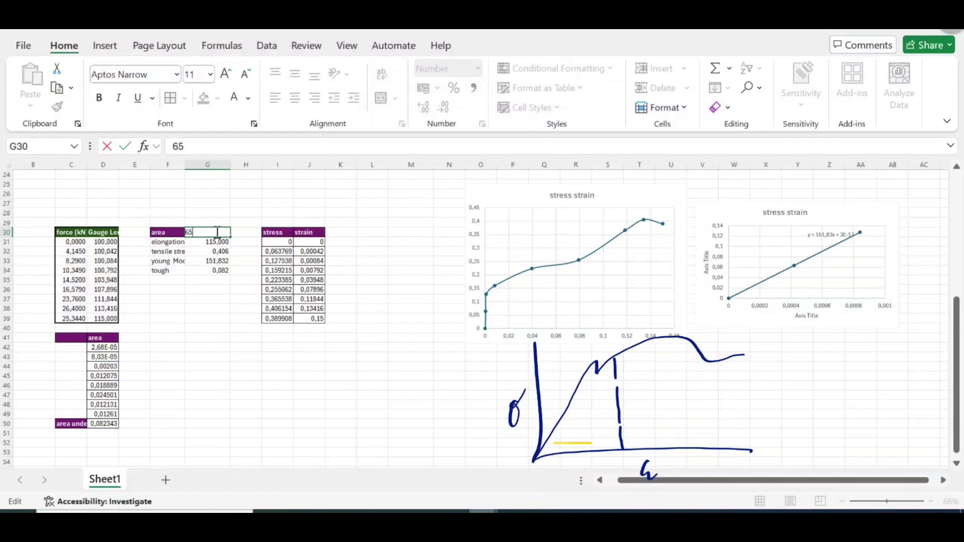
# Highlight the elastic part and draw a parallel offset line labelled 0,2% to the curve.
pyautogui.moveTo(536, 458)
pyautogui.mouseDown()
pyautogui.moveTo(589, 373)
pyautogui.moveTo(533, 455)
pyautogui.moveTo(554, 421)
pyautogui.mouseUp()
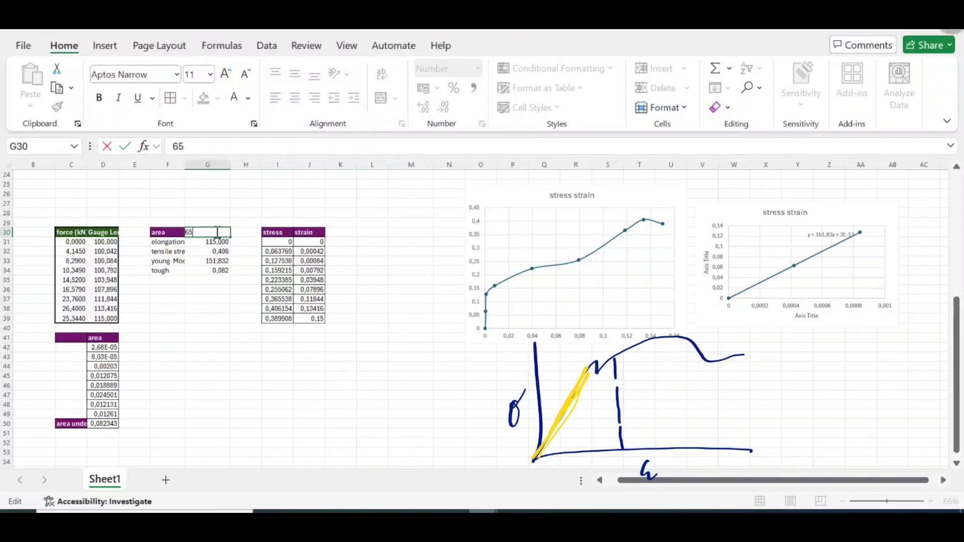
pyautogui.moveTo(577, 456)
pyautogui.mouseDown()
pyautogui.moveTo(614, 357)
pyautogui.moveTo(589, 414)
pyautogui.mouseUp()
pyautogui.click(584, 438)
pyautogui.moveTo(573, 453); pyautogui.dragTo(627, 352)
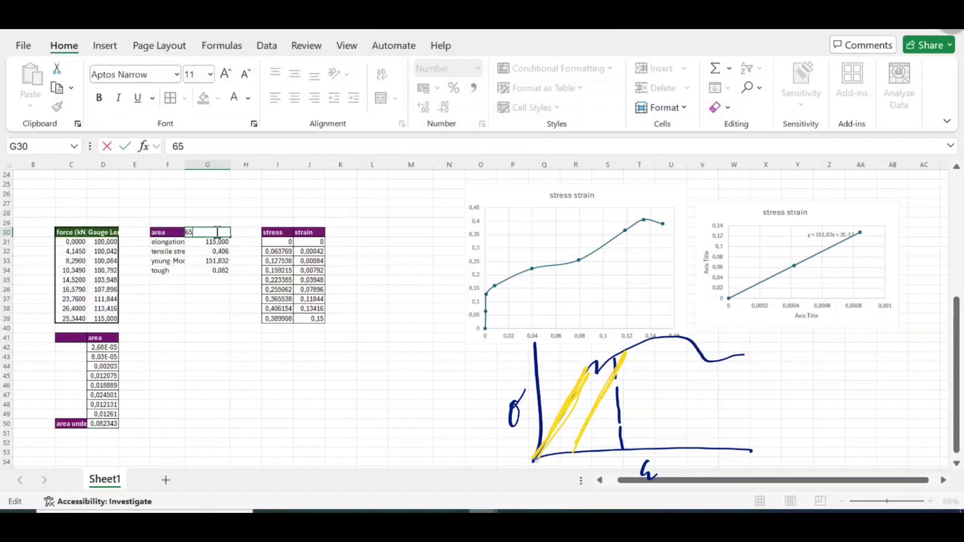
pyautogui.moveTo(536, 460); pyautogui.dragTo(578, 451)
pyautogui.moveTo(553, 479)
pyautogui.mouseDown()
pyautogui.moveTo(558, 490)
pyautogui.moveTo(583, 485)
pyautogui.moveTo(587, 468)
pyautogui.mouseUp()
pyautogui.moveTo(596, 464)
pyautogui.mouseDown()
pyautogui.moveTo(592, 483)
pyautogui.moveTo(601, 482)
pyautogui.mouseUp()
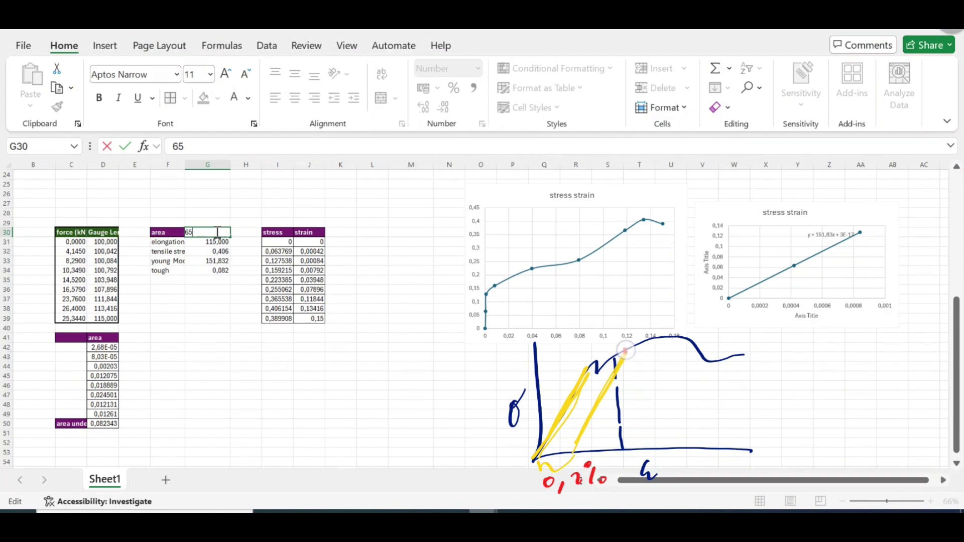
# Mark the yield point where the offset meets the curve with σ, then erase all ink.
pyautogui.click(624, 350)
pyautogui.moveTo(643, 312)
pyautogui.mouseDown()
pyautogui.moveTo(636, 327)
pyautogui.moveTo(649, 296)
pyautogui.moveTo(659, 329)
pyautogui.moveTo(663, 318)
pyautogui.mouseUp()
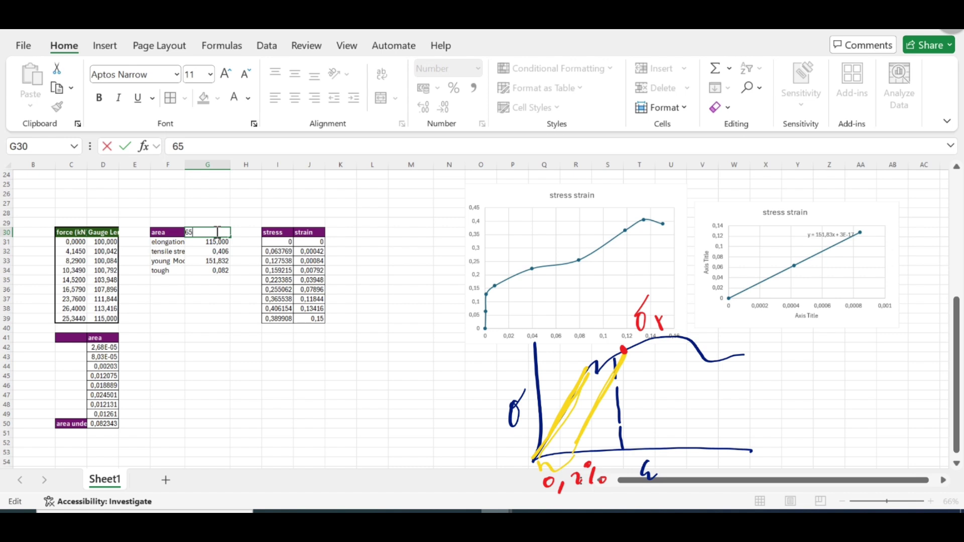
pyautogui.moveTo(617, 389)
pyautogui.mouseDown()
pyautogui.moveTo(617, 402)
pyautogui.moveTo(565, 395)
pyautogui.moveTo(631, 448)
pyautogui.moveTo(555, 490)
pyautogui.moveTo(630, 399)
pyautogui.mouseUp()
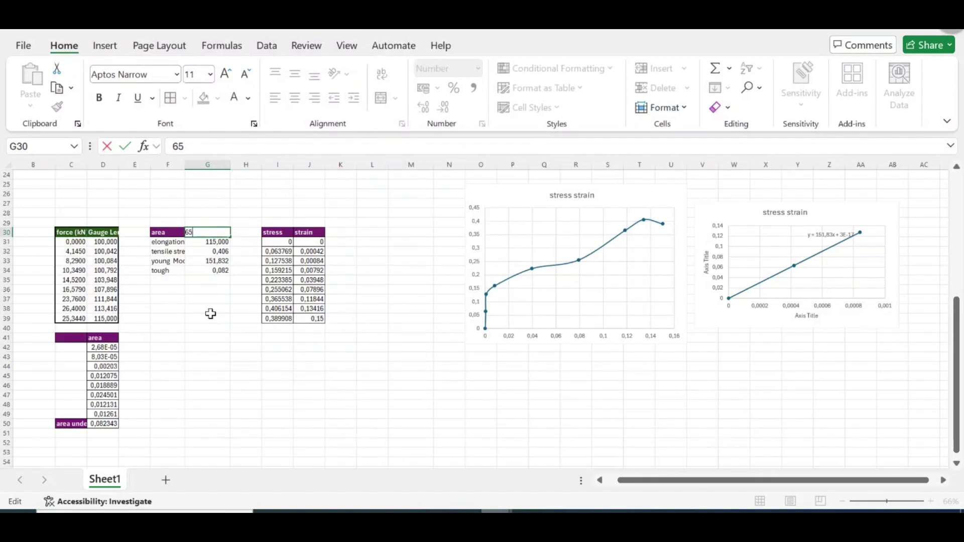
# Add the column header 'off strain' in K30.
pyautogui.click(341, 233)
pyautogui.write('o')
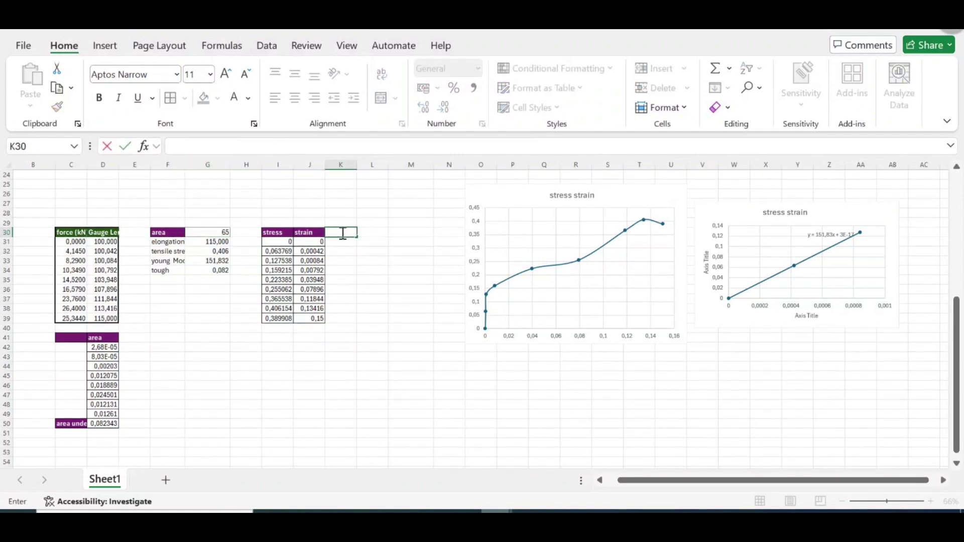
pyautogui.write('ff strain')
pyautogui.press('Return')
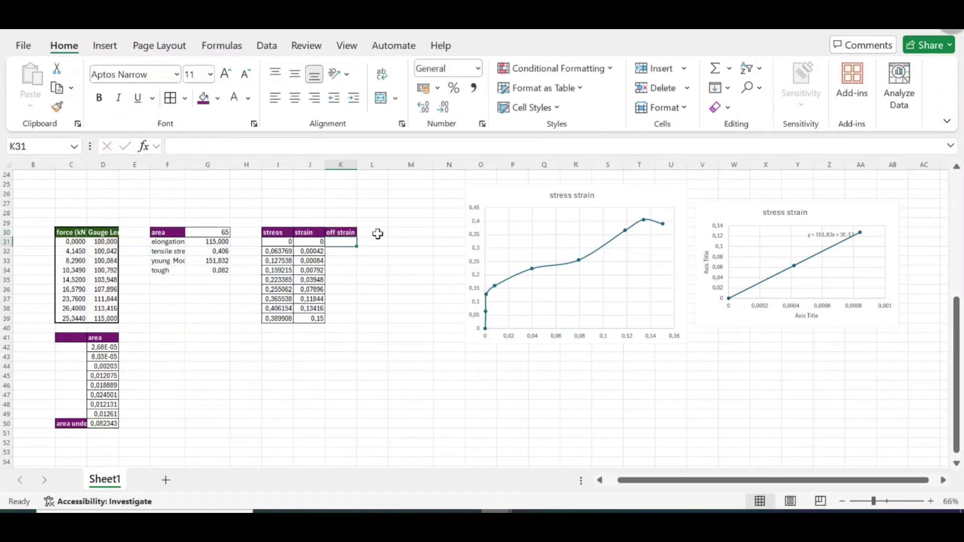
# Start the formula =J31+0.002 in K31.
pyautogui.doubleClick(343, 242)
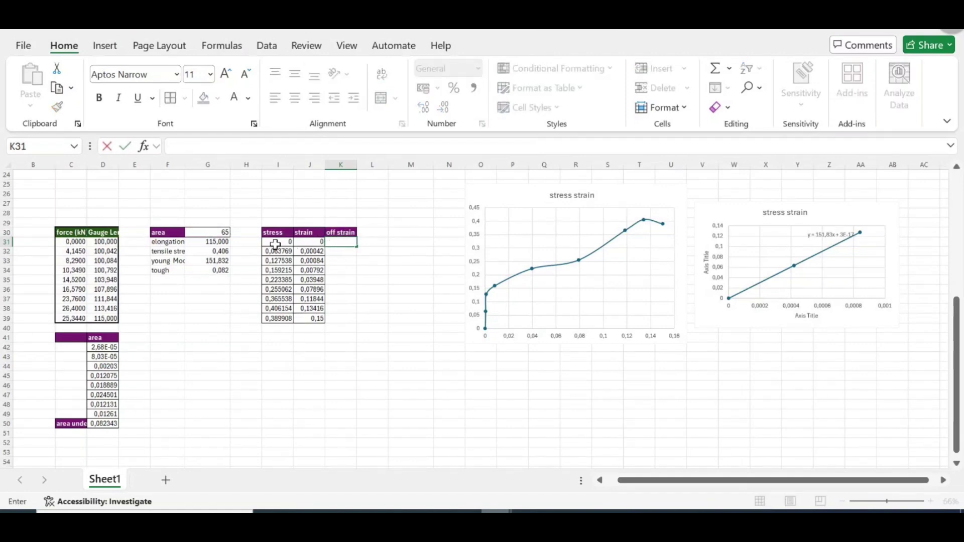
pyautogui.write('=')
pyautogui.click(318, 243)
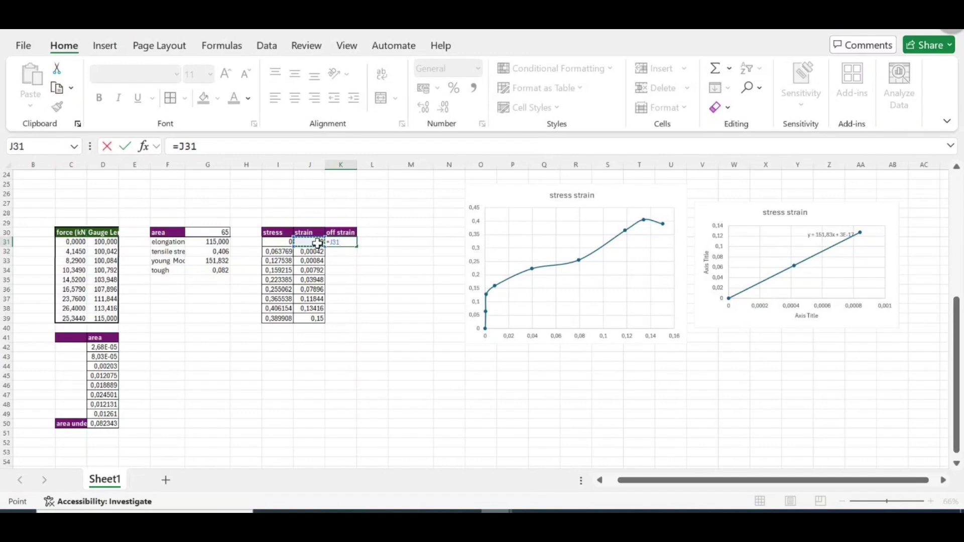
pyautogui.write('+0.002')
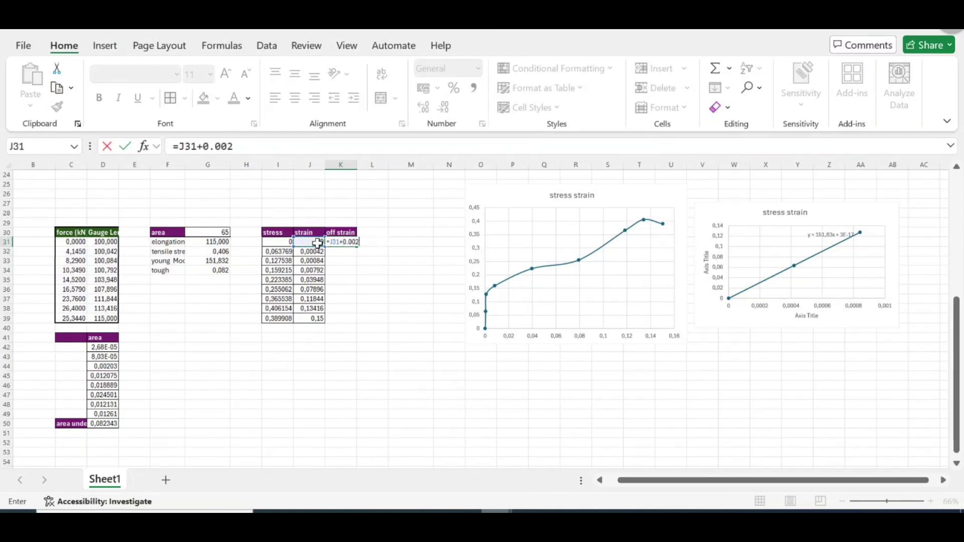
# Correct K31's rejected formula to =J31+0,002 using a comma decimal.
pyautogui.click(318, 244)
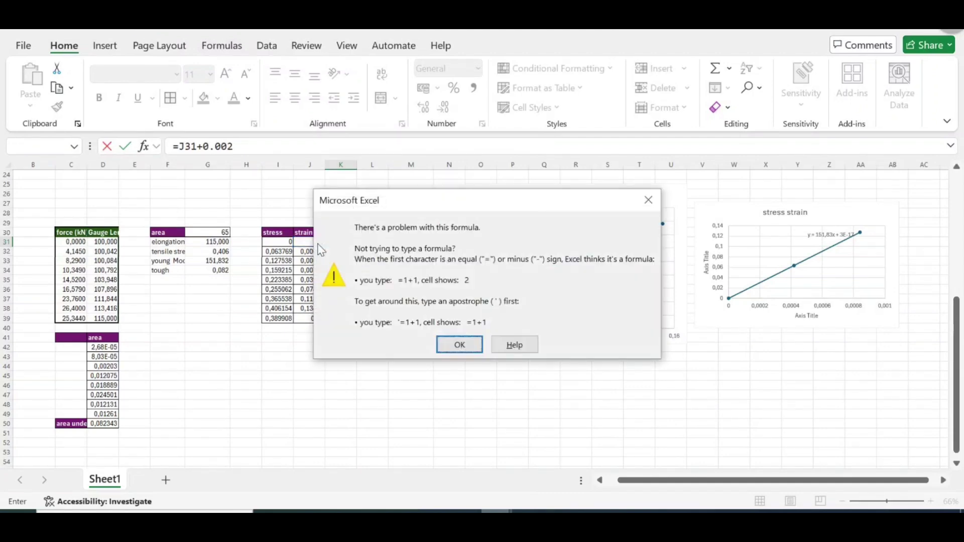
pyautogui.click(460, 345)
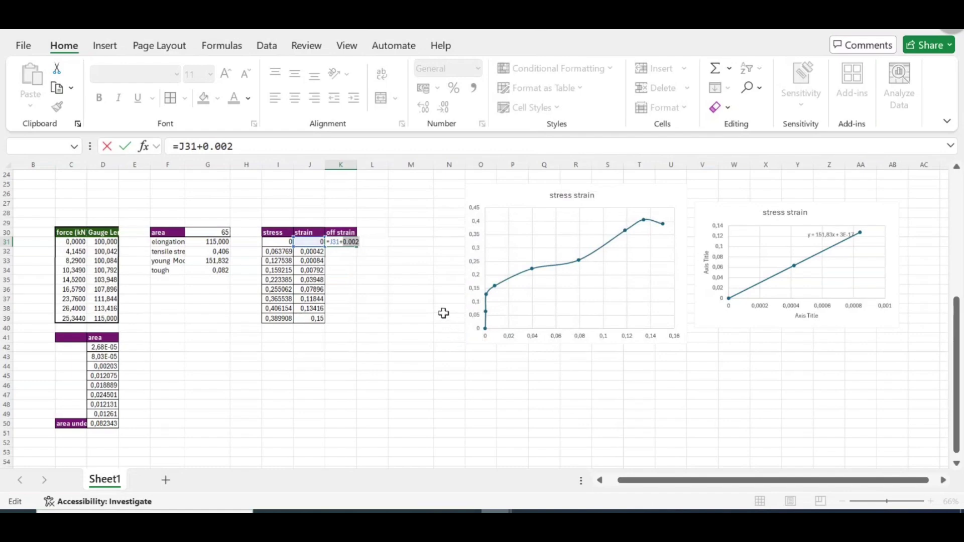
pyautogui.press('Return')
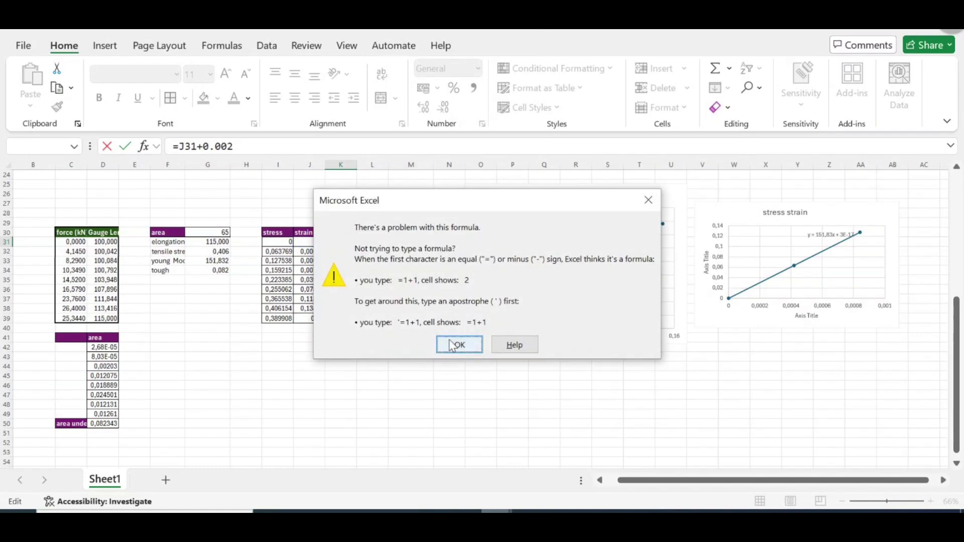
pyautogui.click(452, 346)
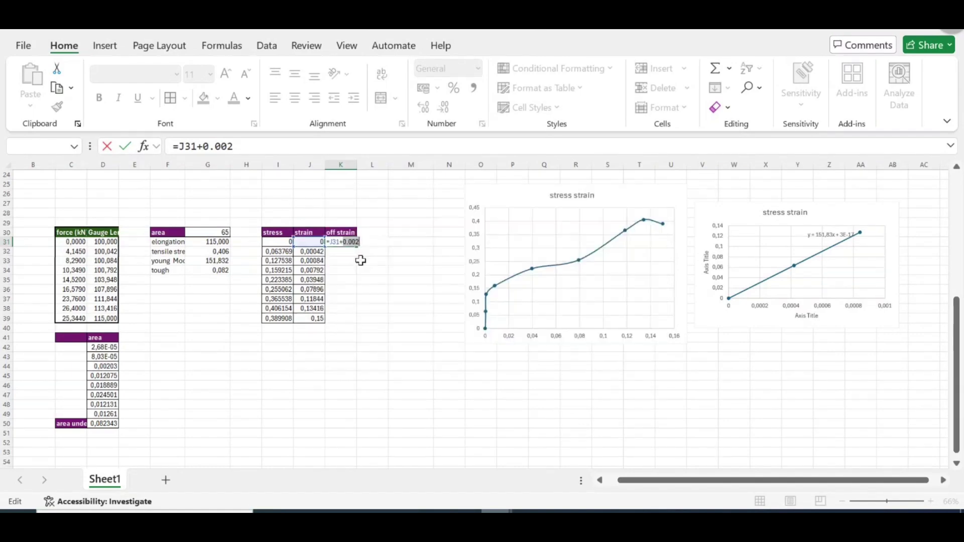
pyautogui.press('End')
pyautogui.press('BackSpace')
pyautogui.write(',')
pyautogui.press('Return')
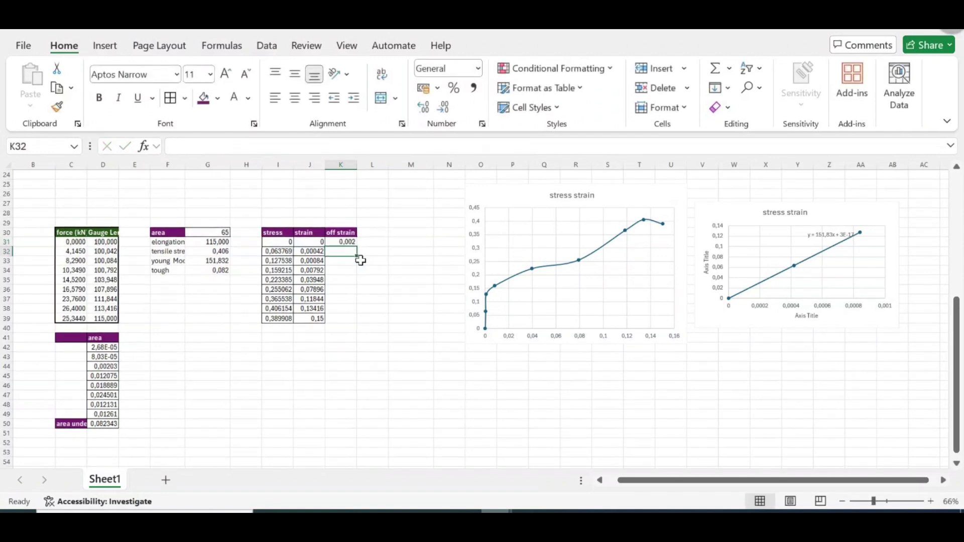
# Recheck the K31 formula without changes and leave K31 selected.
pyautogui.click(350, 243)
pyautogui.doubleClick(350, 243)
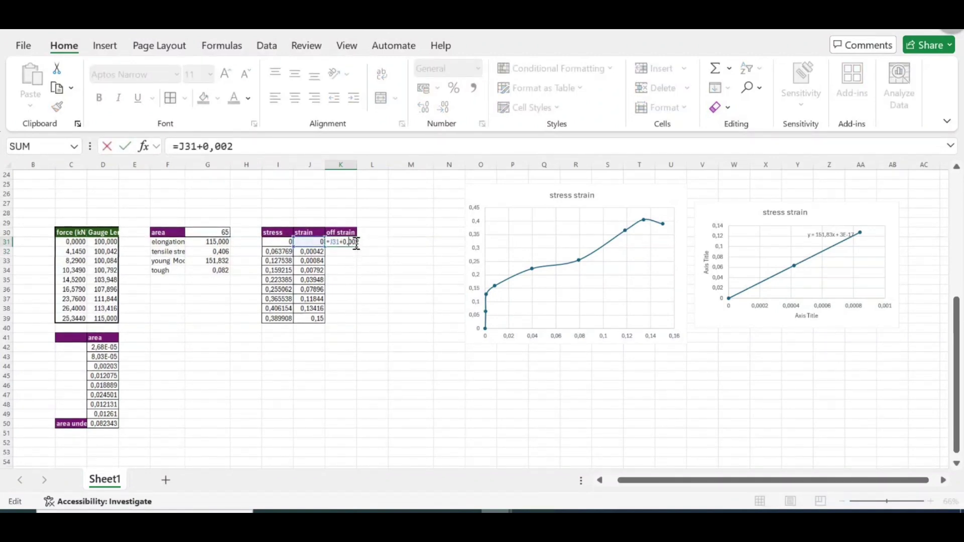
pyautogui.click(349, 270)
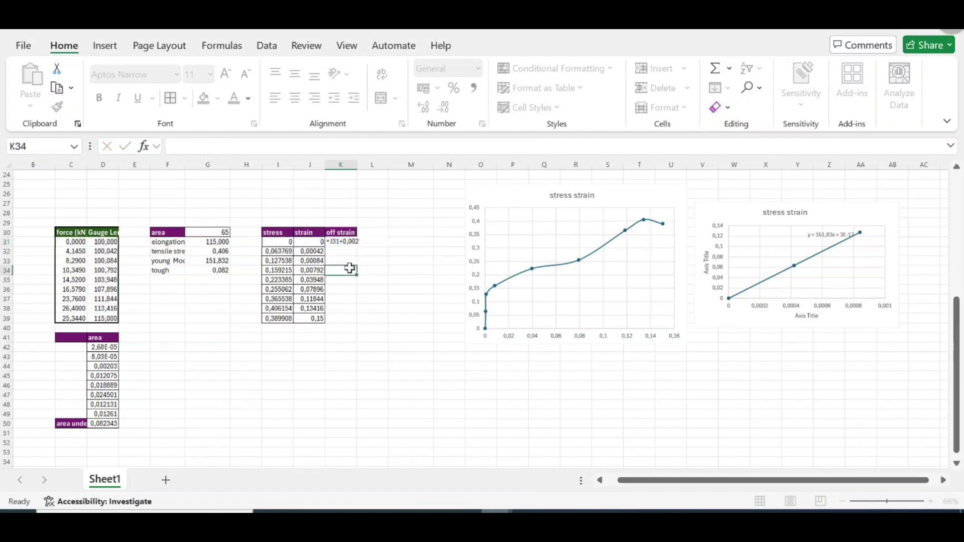
pyautogui.click(350, 243)
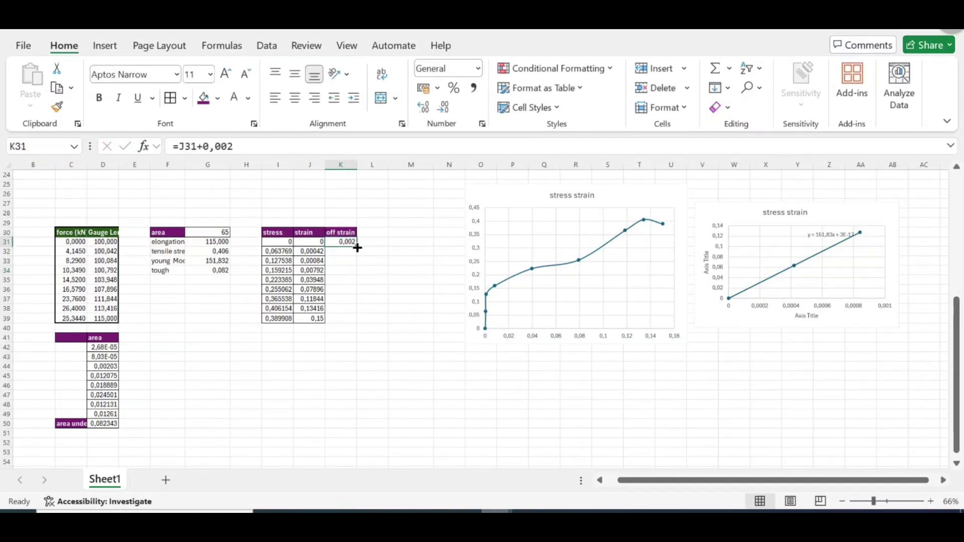
# Fill the off strain formula down K31:K39 and label K29 'x'.
pyautogui.moveTo(357, 248); pyautogui.dragTo(356, 320)
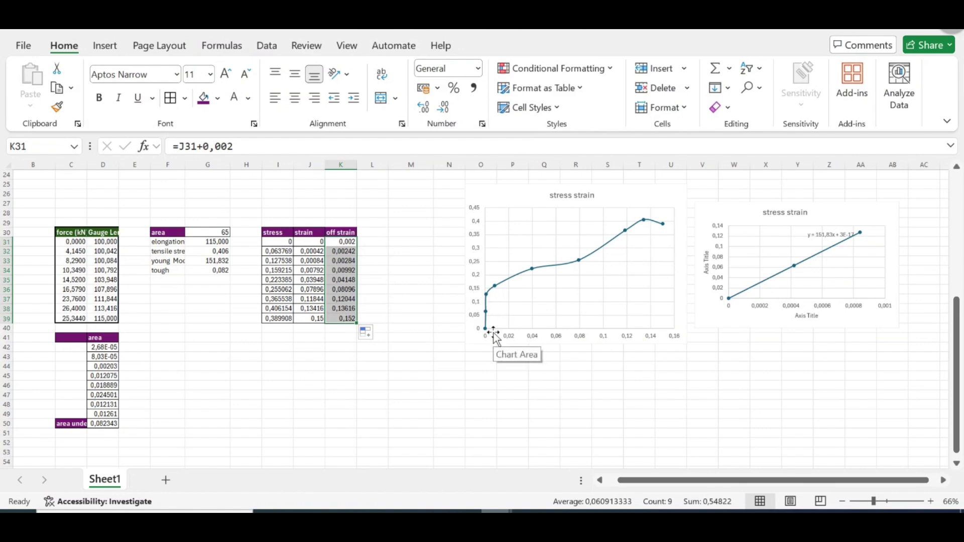
pyautogui.doubleClick(345, 225)
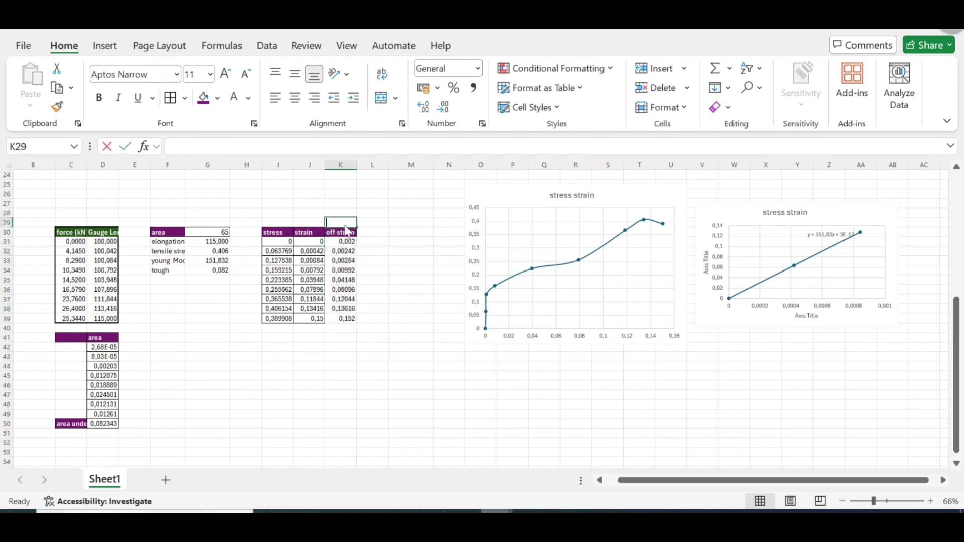
pyautogui.write('x')
pyautogui.press('Return')
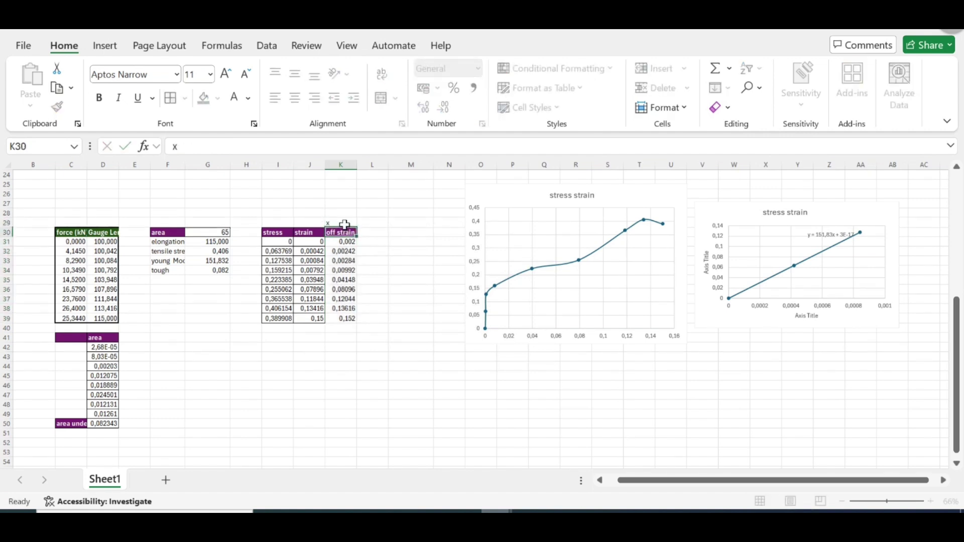
# Label L29 'y' beside the x label.
pyautogui.click(372, 225)
pyautogui.doubleClick(372, 225)
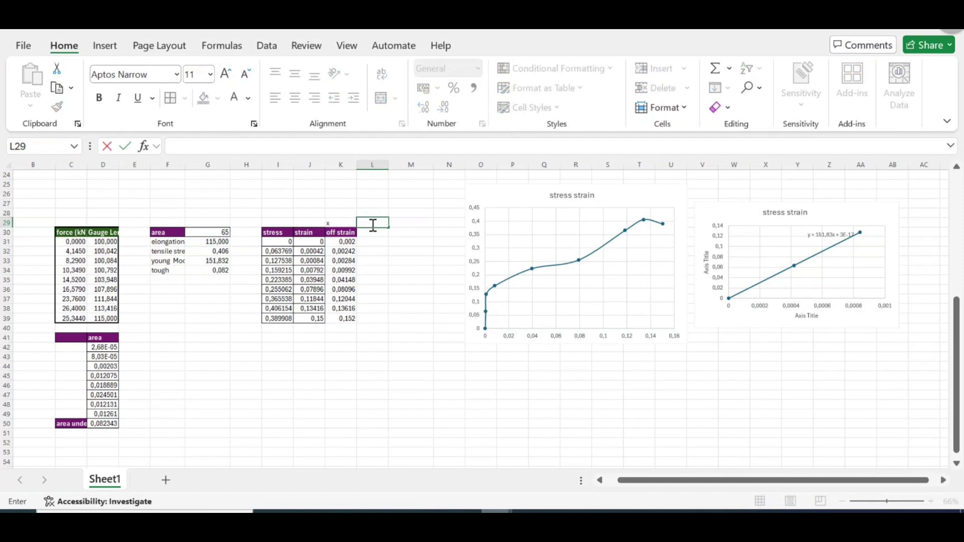
pyautogui.write('y')
pyautogui.press('Return')
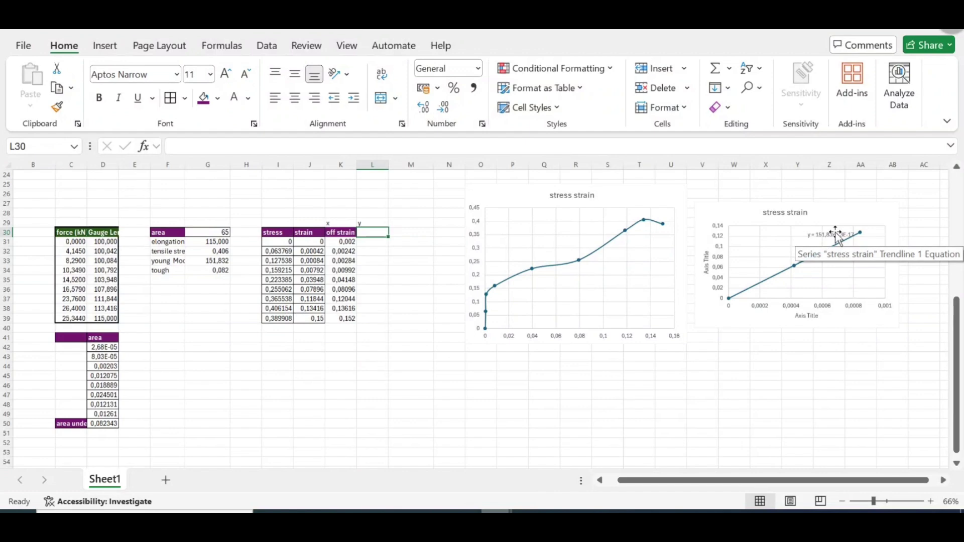
# Ink a y = εx note with an arrow and circle the right chart's trendline equation.
pyautogui.moveTo(703, 402)
pyautogui.mouseDown()
pyautogui.moveTo(719, 427)
pyautogui.moveTo(702, 437)
pyautogui.mouseUp()
pyautogui.moveTo(727, 414); pyautogui.dragTo(814, 416)
pyautogui.moveTo(811, 402); pyautogui.dragTo(798, 417)
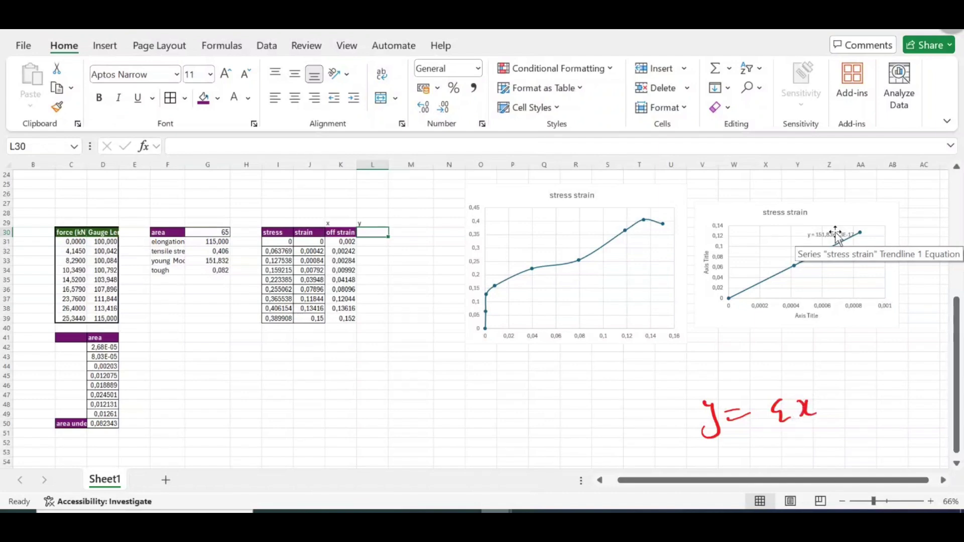
pyautogui.moveTo(767, 363); pyautogui.dragTo(775, 396)
pyautogui.moveTo(784, 380); pyautogui.dragTo(776, 397)
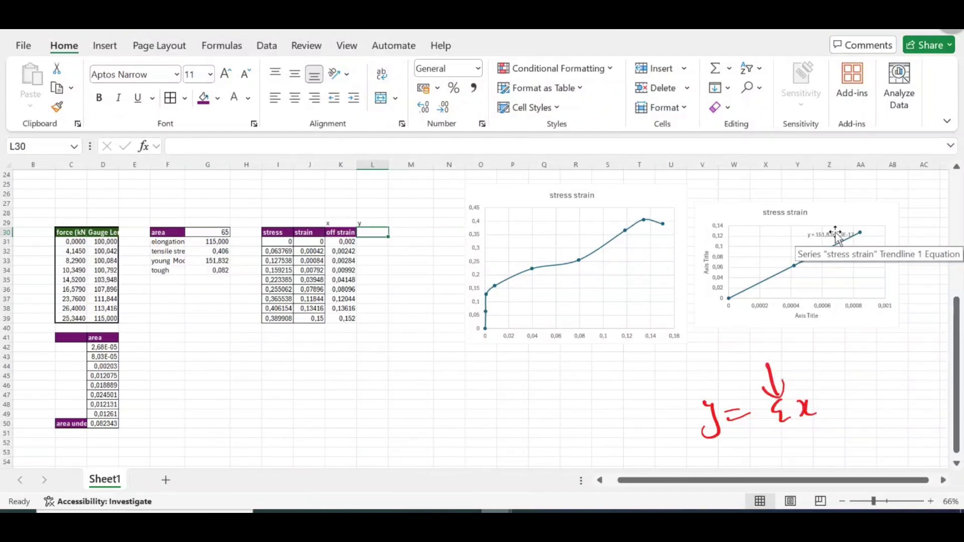
pyautogui.moveTo(834, 215)
pyautogui.mouseDown()
pyautogui.moveTo(848, 237)
pyautogui.moveTo(822, 216)
pyautogui.mouseUp()
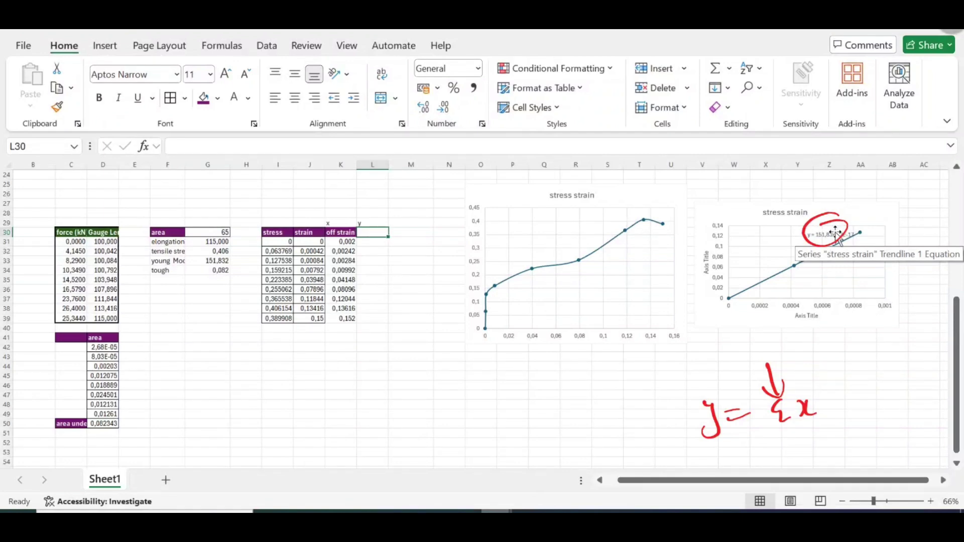
# Enter the offset stress formula =G33*J31 in L31.
pyautogui.click(365, 247)
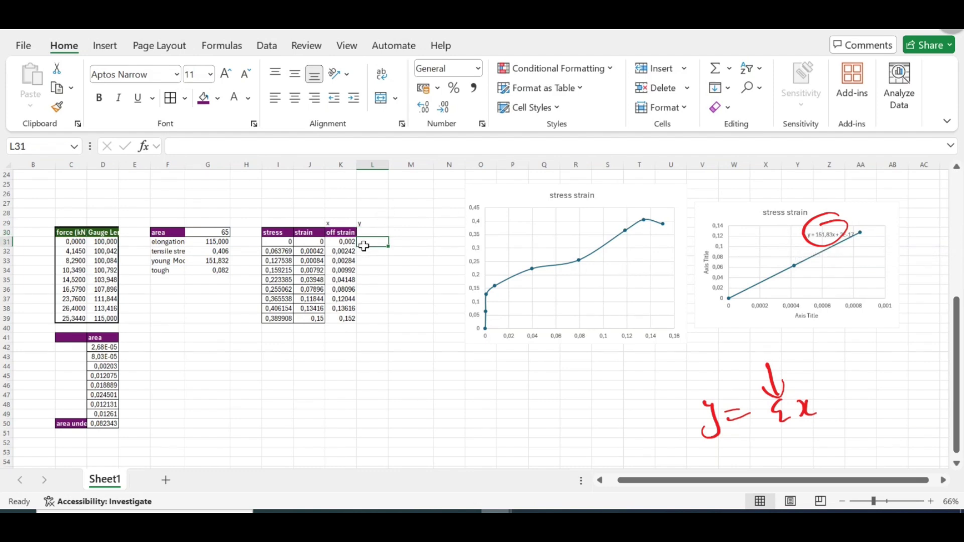
pyautogui.doubleClick(365, 245)
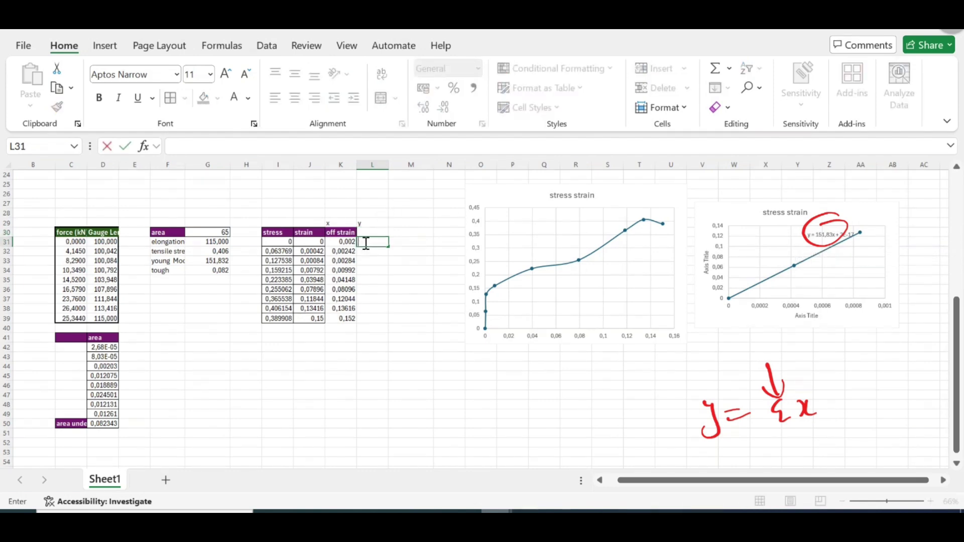
pyautogui.write('=')
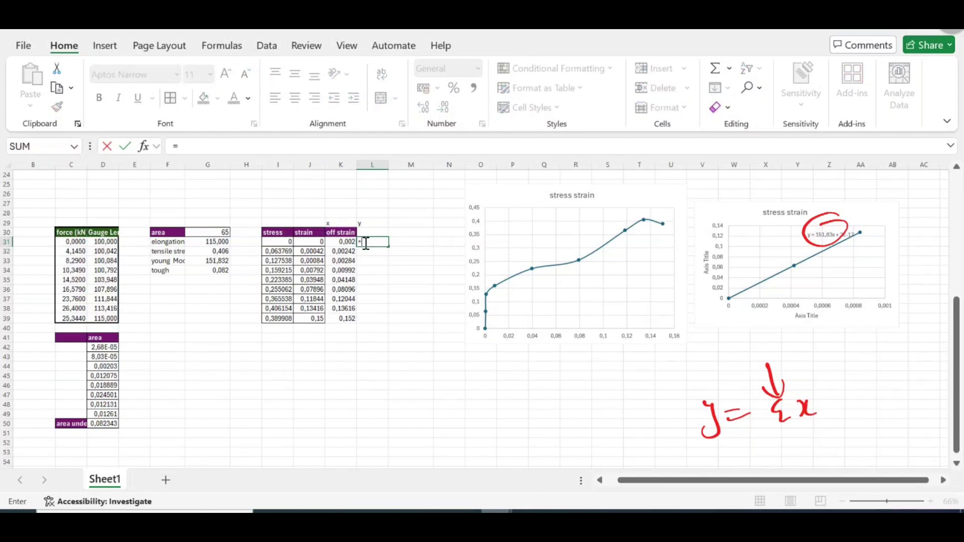
pyautogui.click(201, 260)
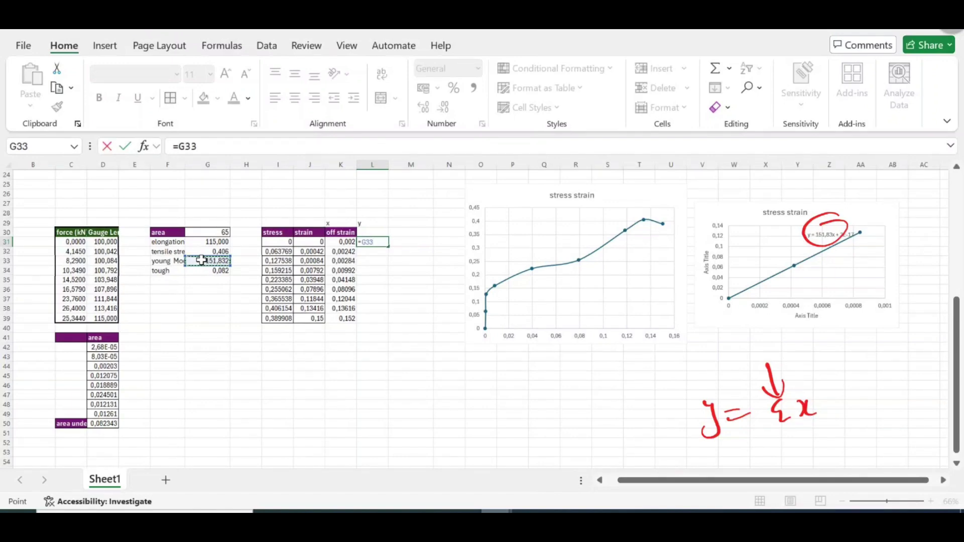
pyautogui.write('*')
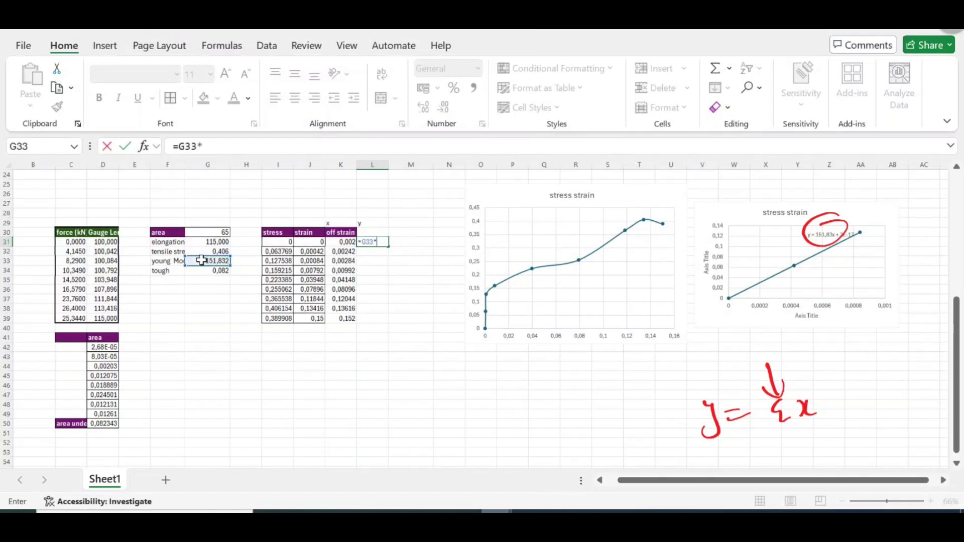
pyautogui.click(319, 244)
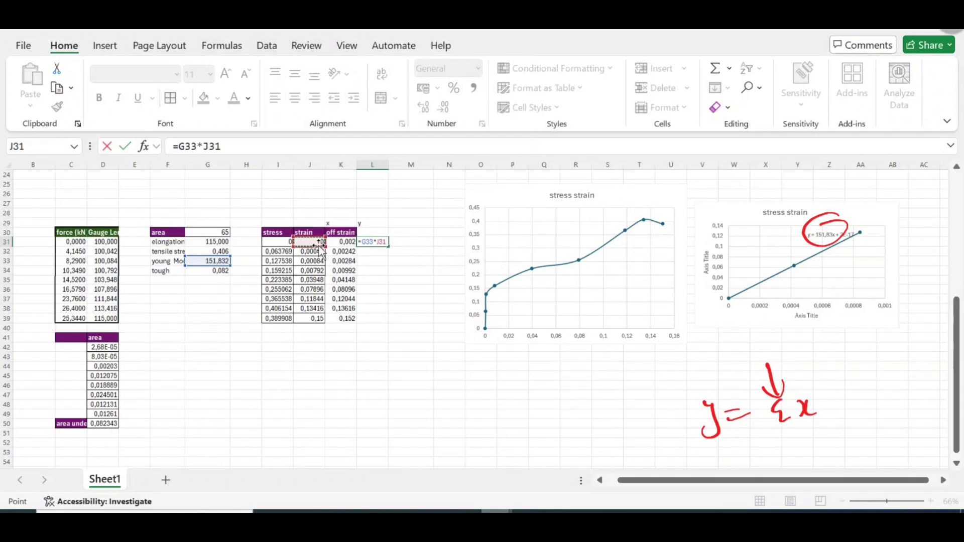
pyautogui.press('Return')
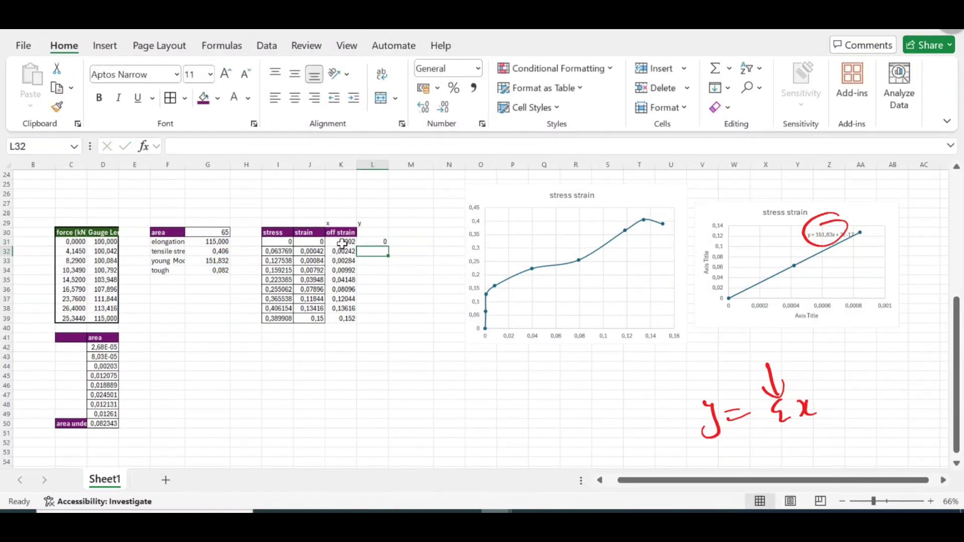
# Fill the y formula down column L to row 36, trying a $J$ locked reference.
pyautogui.click(380, 241)
pyautogui.moveTo(388, 246); pyautogui.dragTo(381, 279)
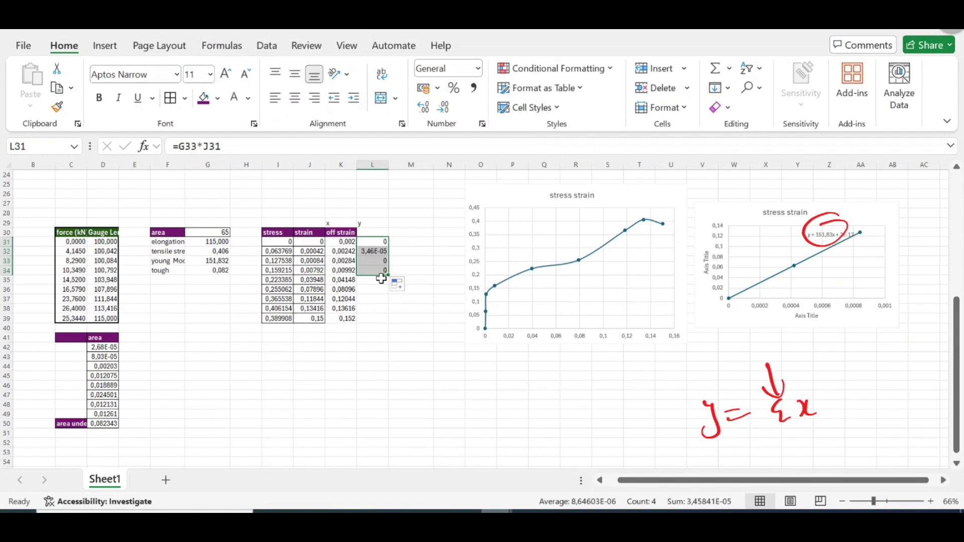
pyautogui.doubleClick(383, 242)
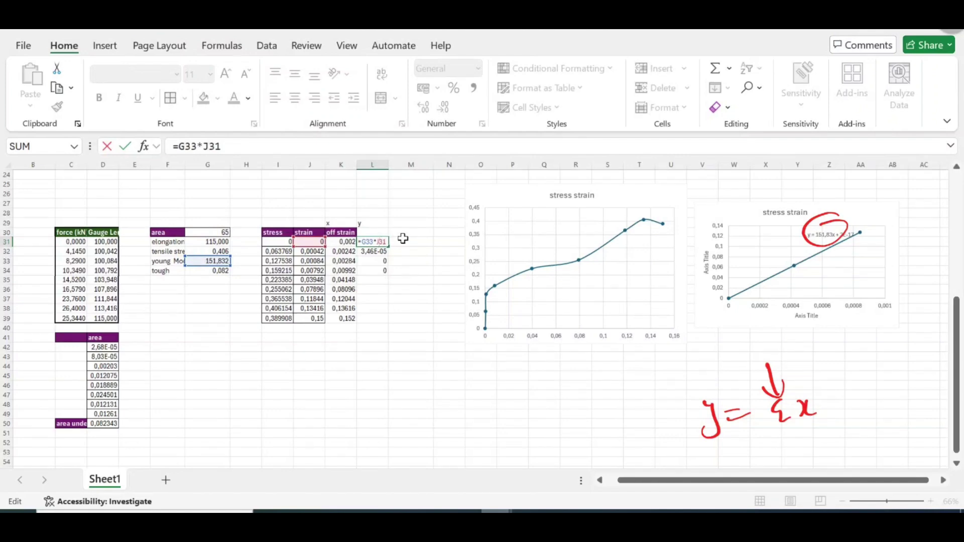
pyautogui.write('$J$')
pyautogui.press('Return')
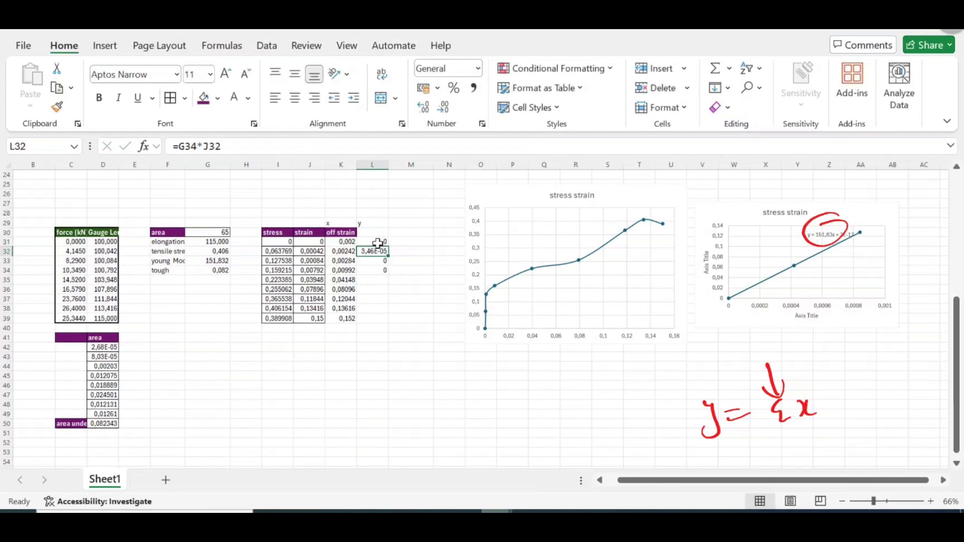
pyautogui.doubleClick(379, 242)
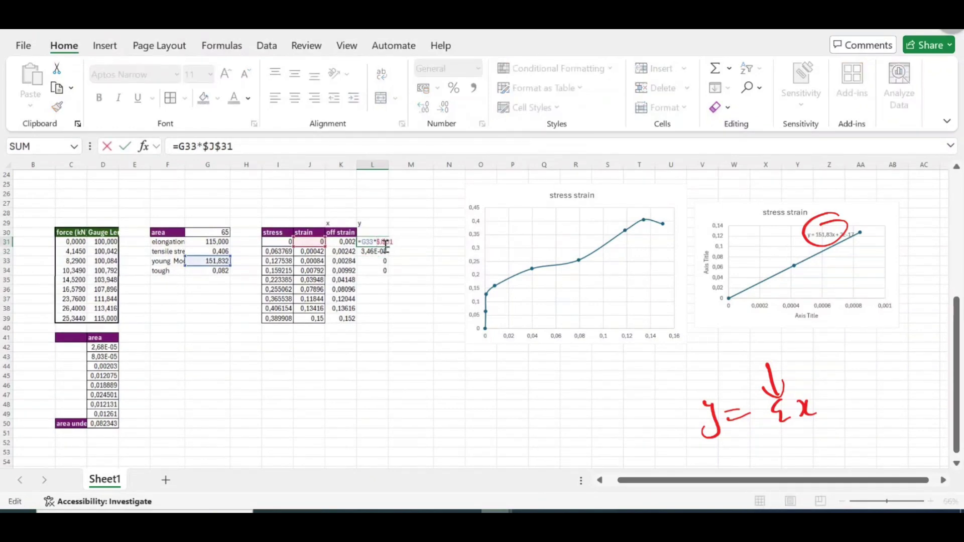
pyautogui.press('Escape')
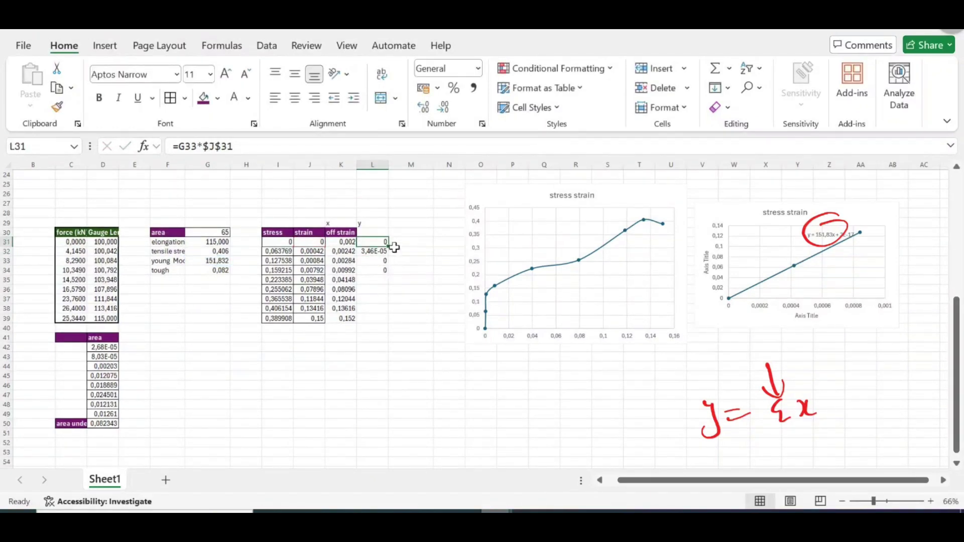
pyautogui.moveTo(391, 246); pyautogui.dragTo(386, 296)
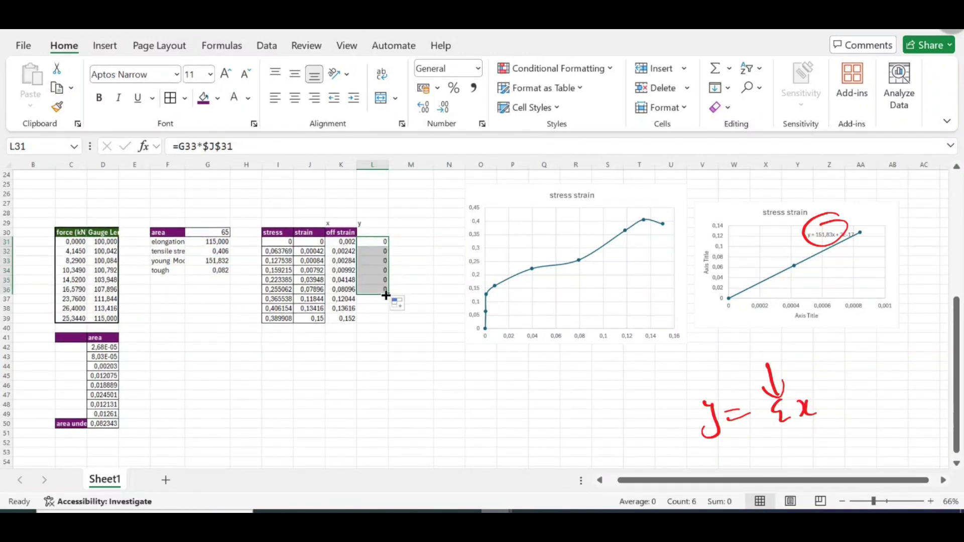
# Re-edit the L31 formula and undo the faulty fill-down.
pyautogui.doubleClick(380, 242)
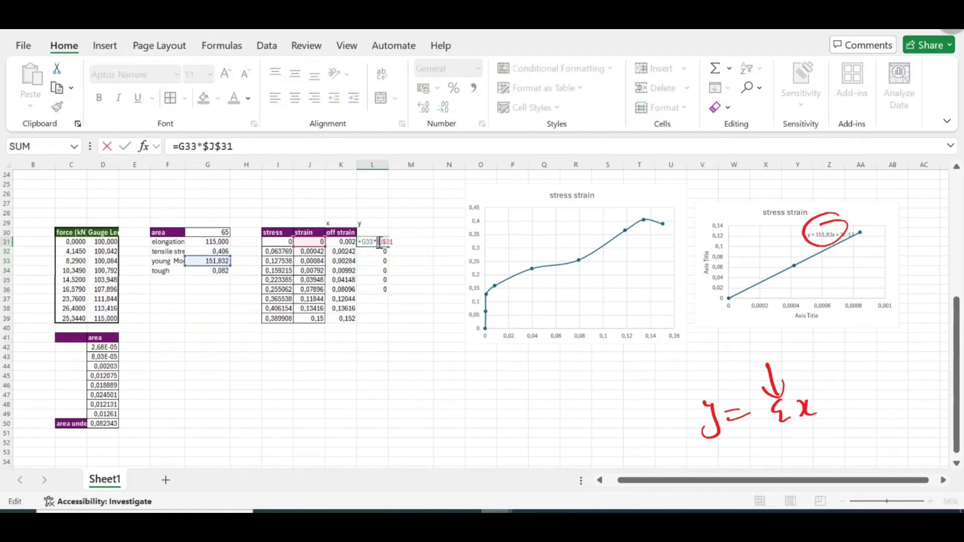
pyautogui.moveTo(379, 242); pyautogui.dragTo(392, 243)
pyautogui.hotkey('ctrl', 'Return')
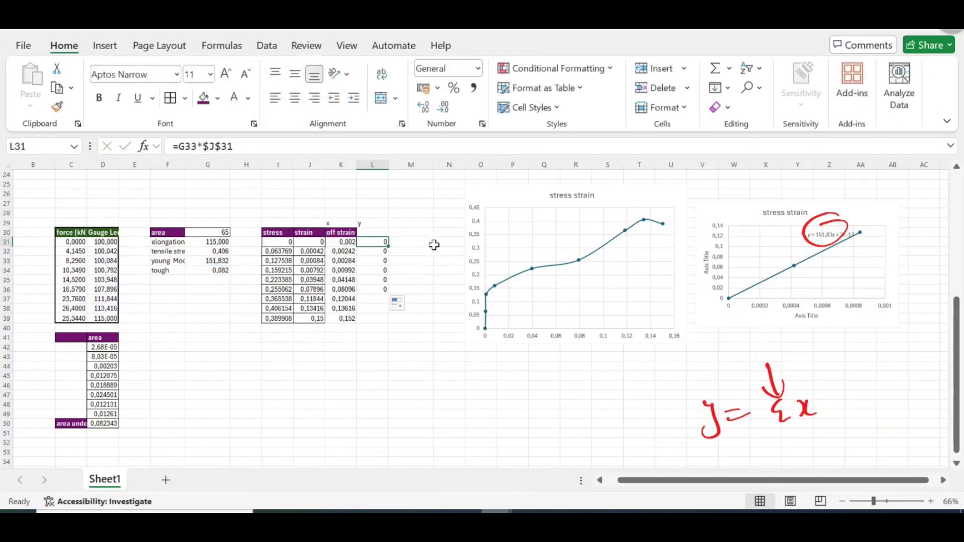
pyautogui.hotkey('ctrl', 'z')
pyautogui.hotkey('ctrl', 'z')
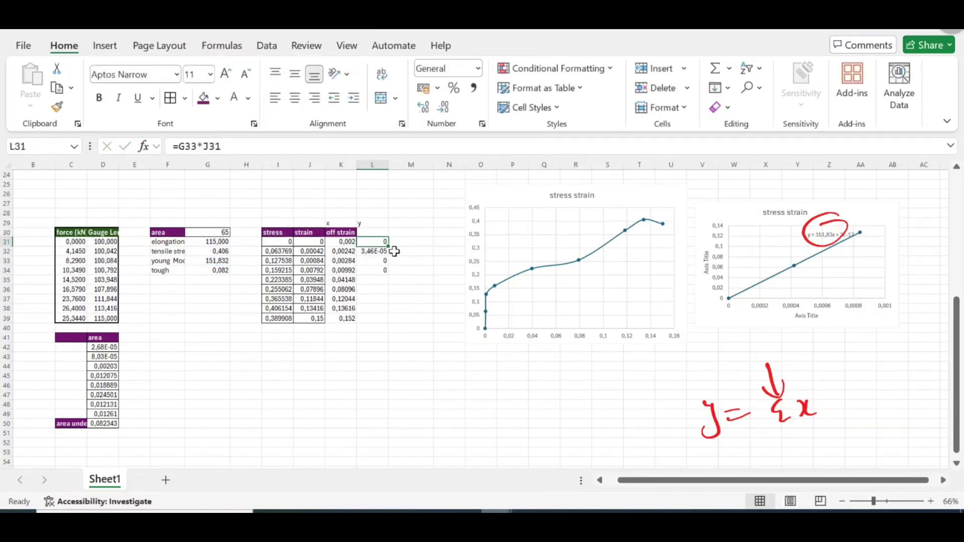
# Change L31 to =$G$33*J31 and fill it down to L35.
pyautogui.doubleClick(384, 240)
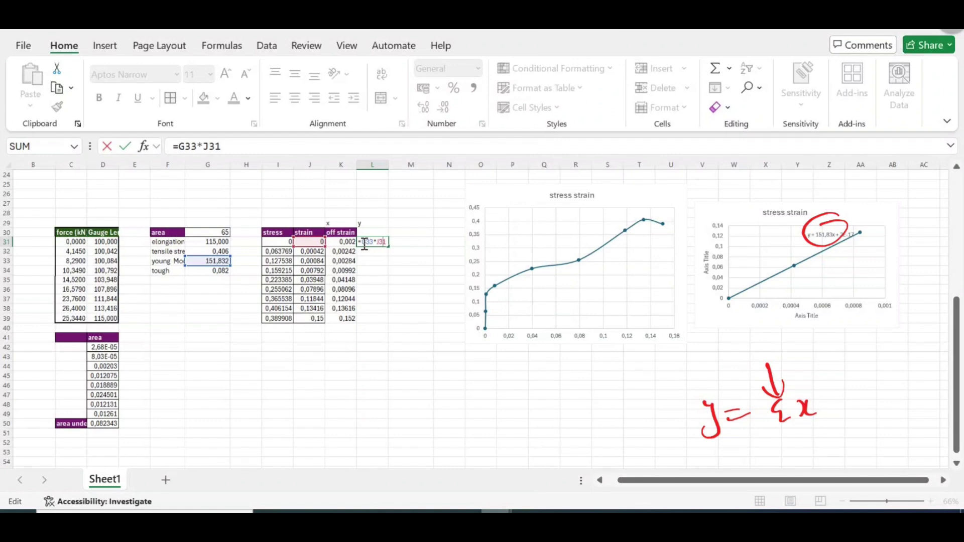
pyautogui.click(365, 243)
pyautogui.write('$G')
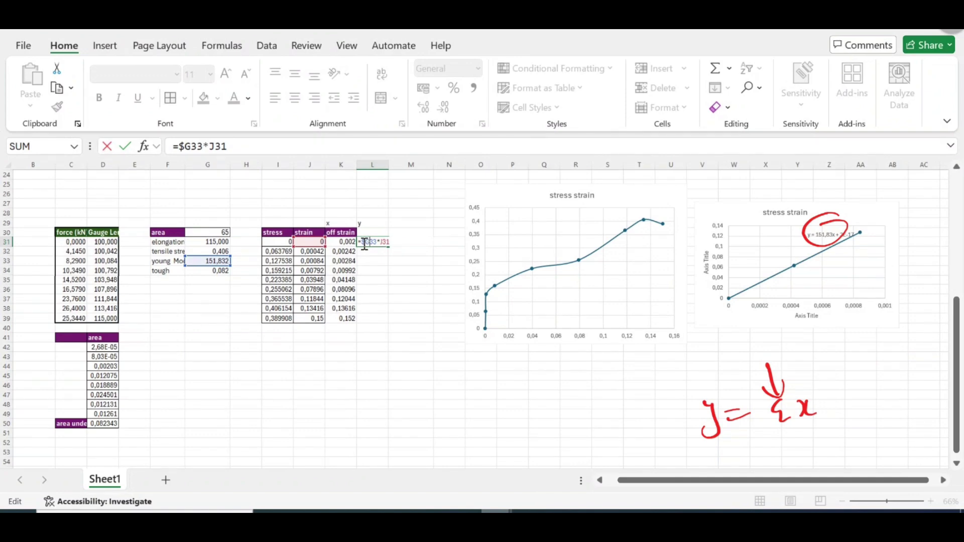
pyautogui.write('$')
pyautogui.press('Return')
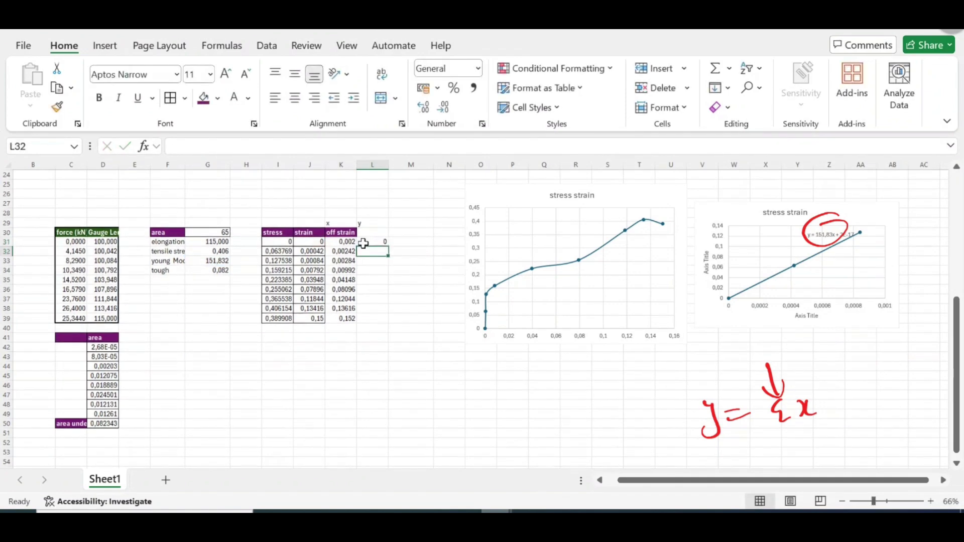
pyautogui.doubleClick(376, 242)
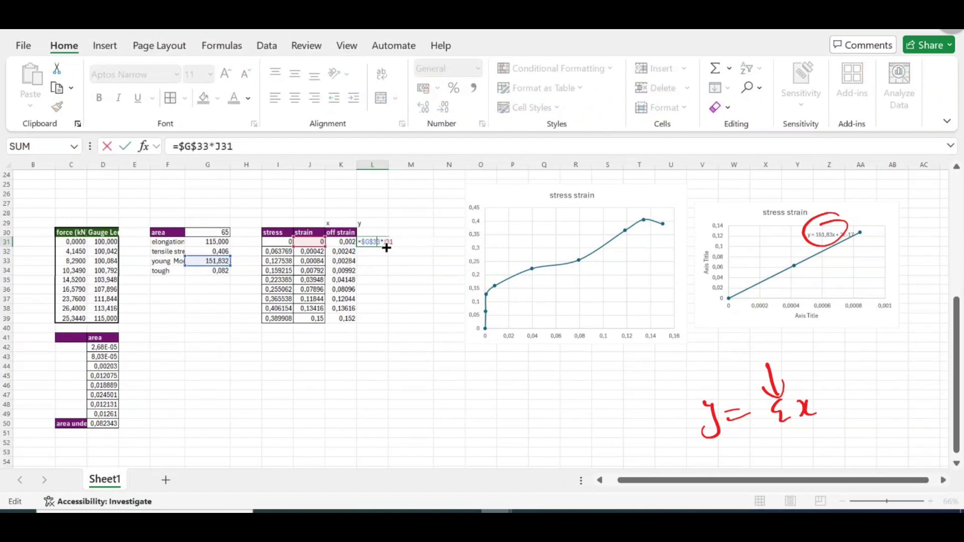
pyautogui.press('Return')
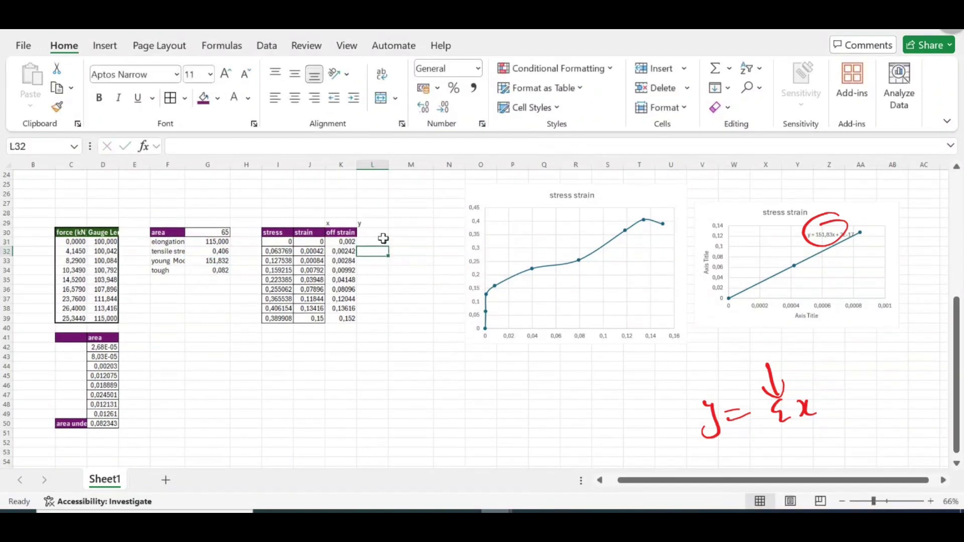
pyautogui.click(386, 243)
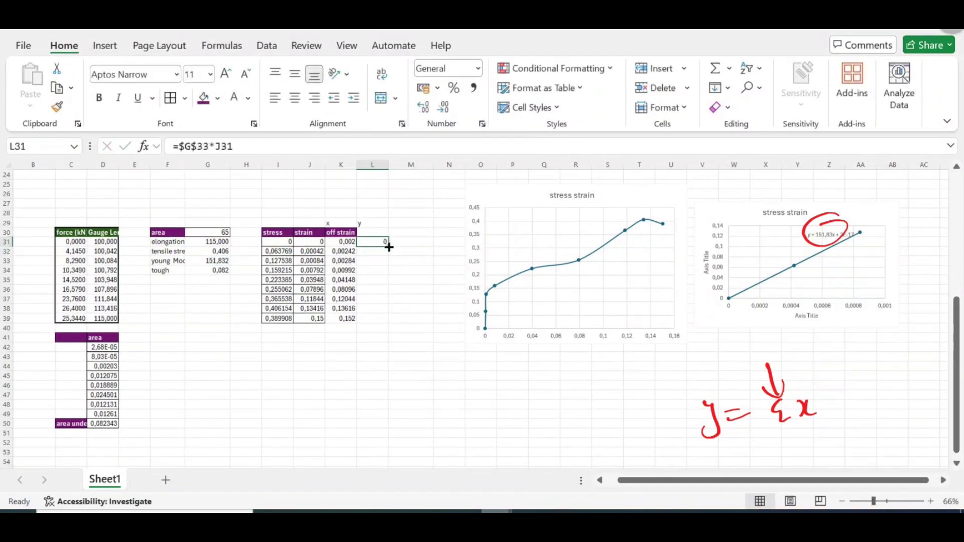
pyautogui.moveTo(390, 247); pyautogui.dragTo(389, 287)
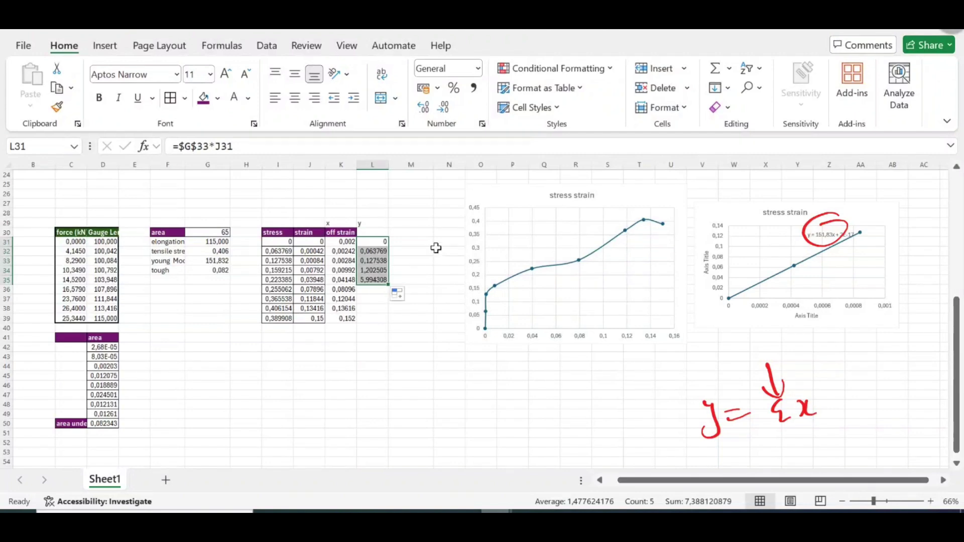
# Rename the L30 header to 'off set stress'.
pyautogui.click(374, 233)
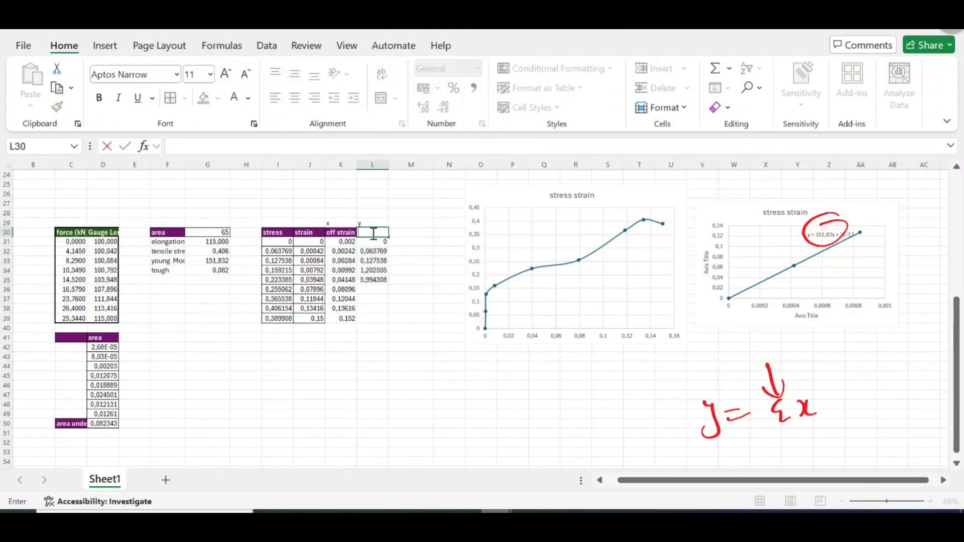
pyautogui.press('BackSpace')
pyautogui.write('stres')
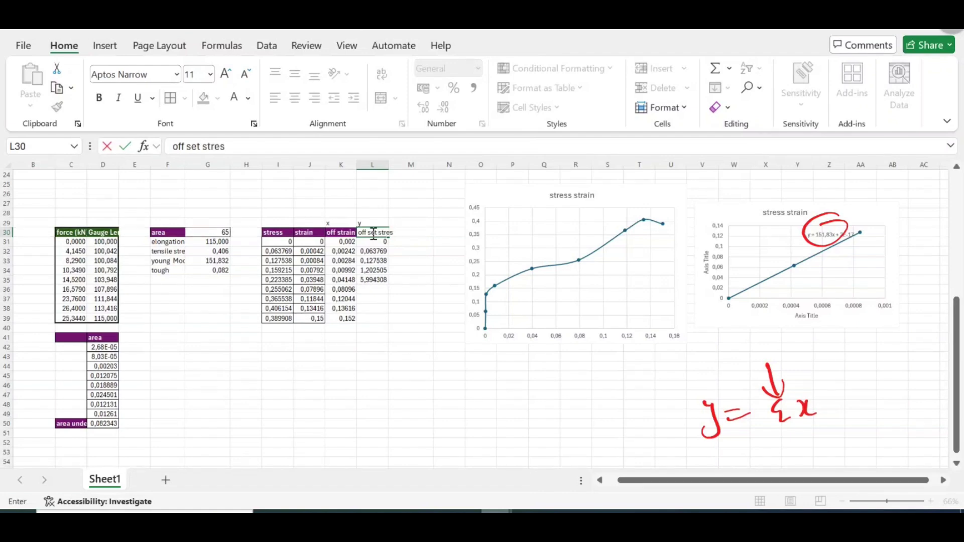
pyautogui.write('s')
pyautogui.press('Return')
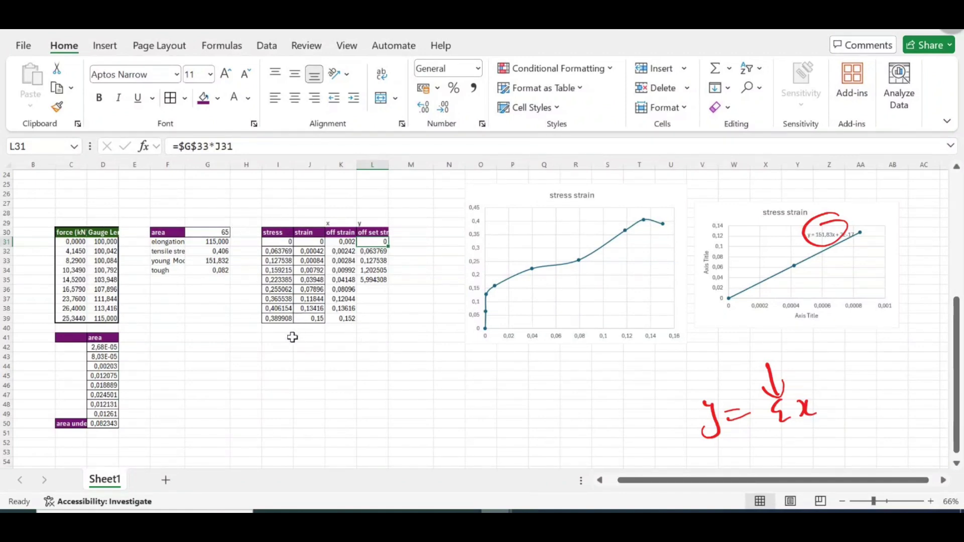
# Insert an empty Scatter with Smooth Lines chart and open its Select Data settings.
pyautogui.click(308, 393)
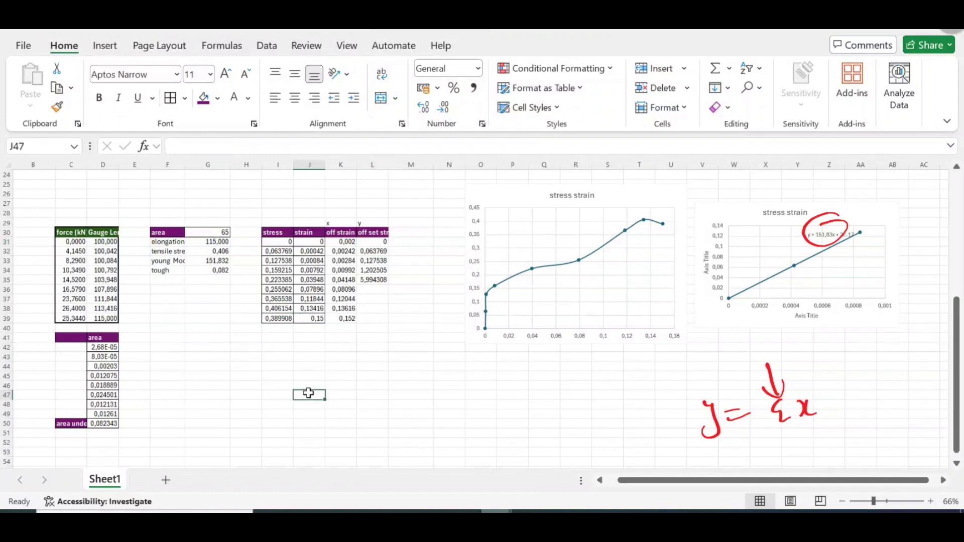
pyautogui.click(105, 45)
pyautogui.click(351, 111)
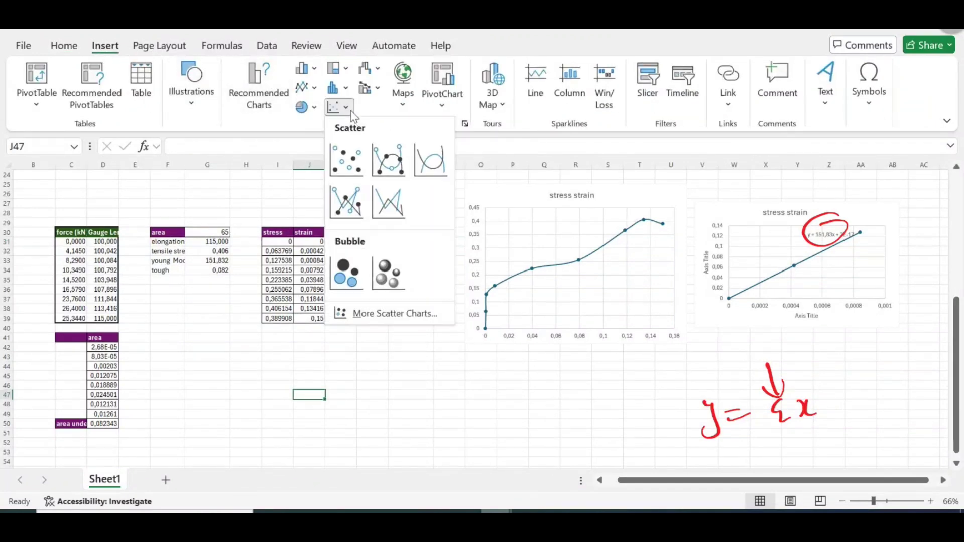
pyautogui.click(385, 170)
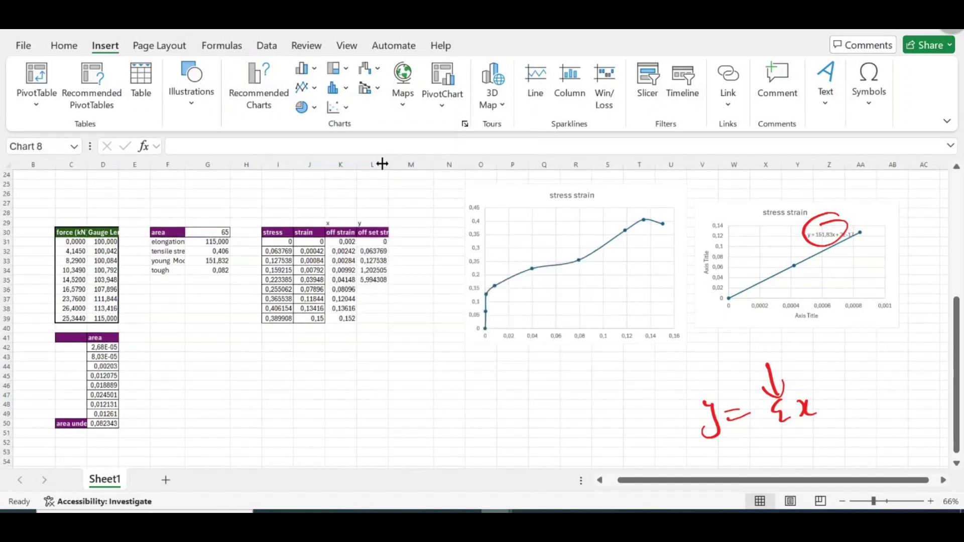
pyautogui.rightClick(444, 311)
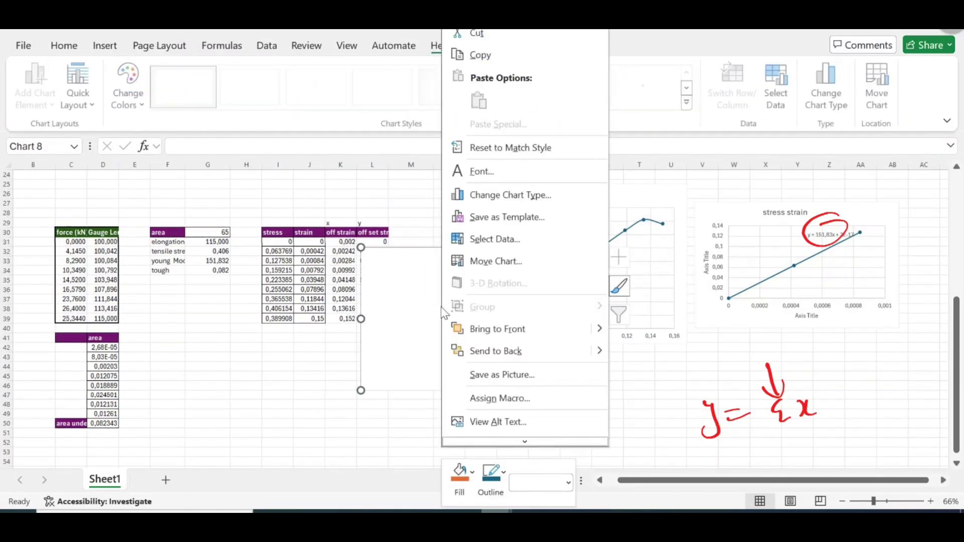
pyautogui.click(498, 241)
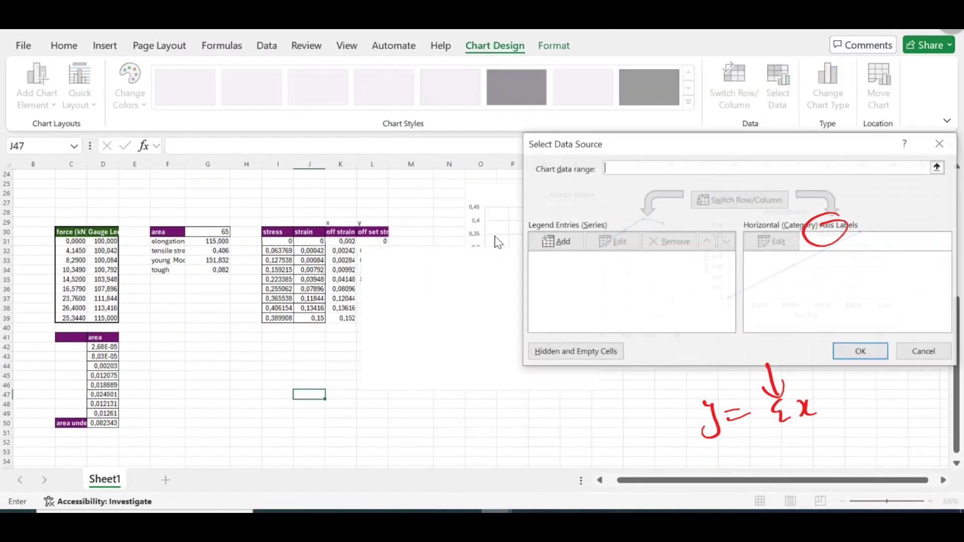
# Add a series named from K30:L30 with off strain X and off set stress Y values.
pyautogui.click(578, 248)
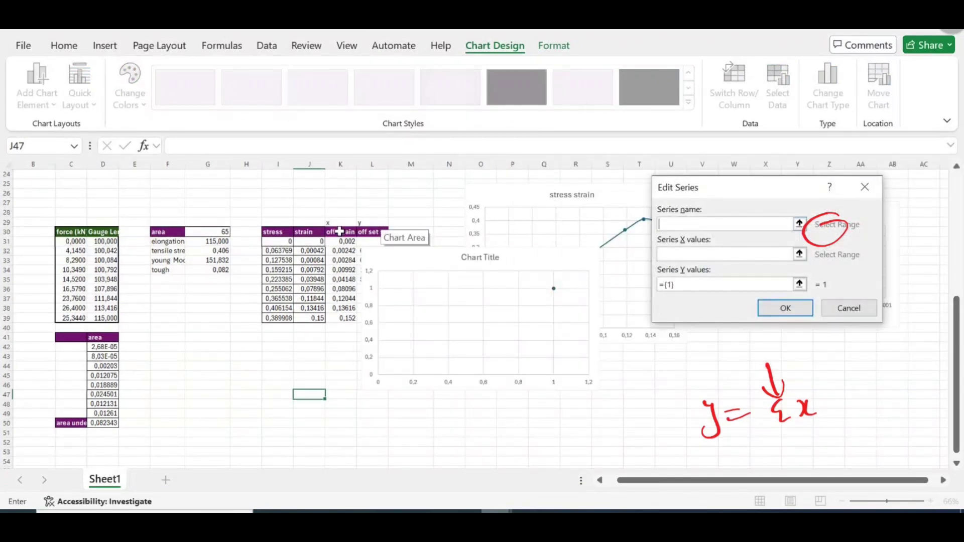
pyautogui.moveTo(344, 232); pyautogui.dragTo(366, 232)
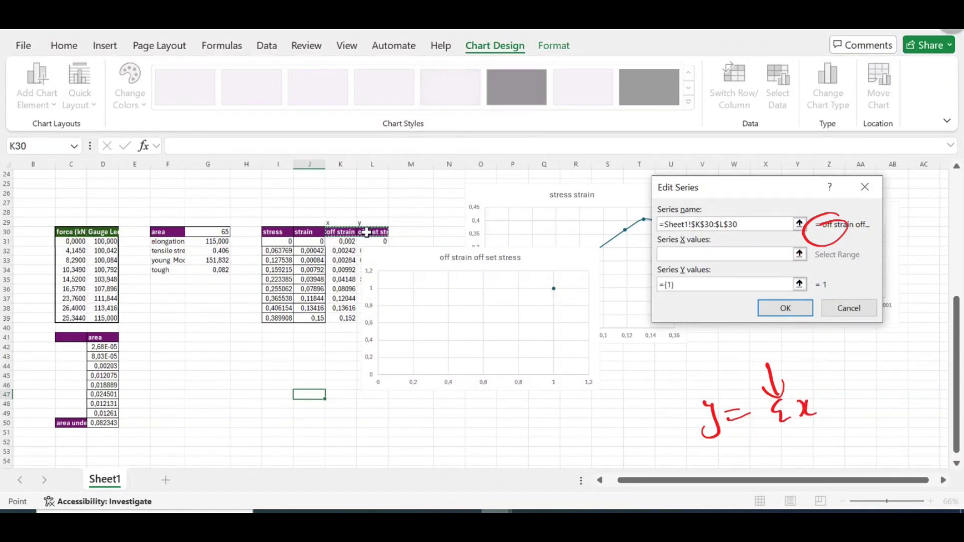
pyautogui.click(798, 254)
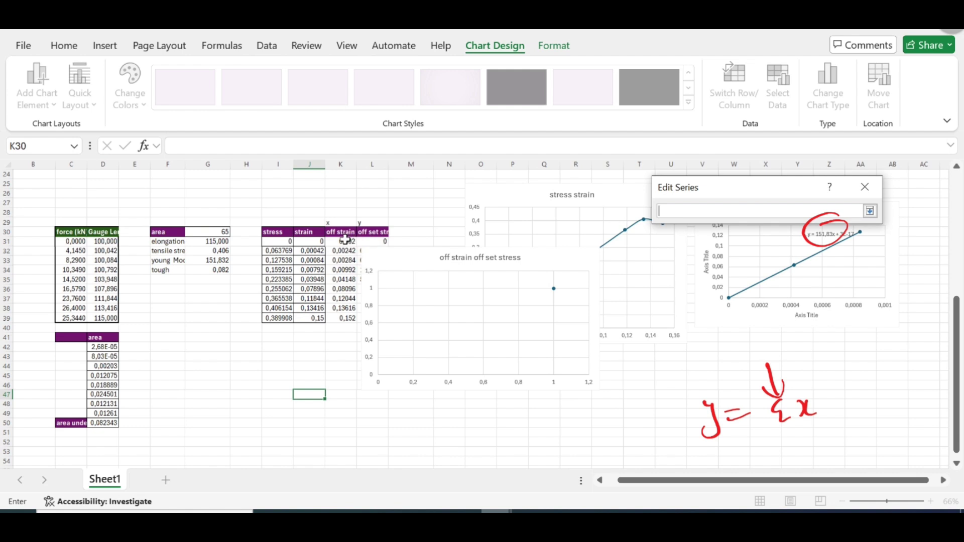
pyautogui.moveTo(346, 241); pyautogui.dragTo(346, 290)
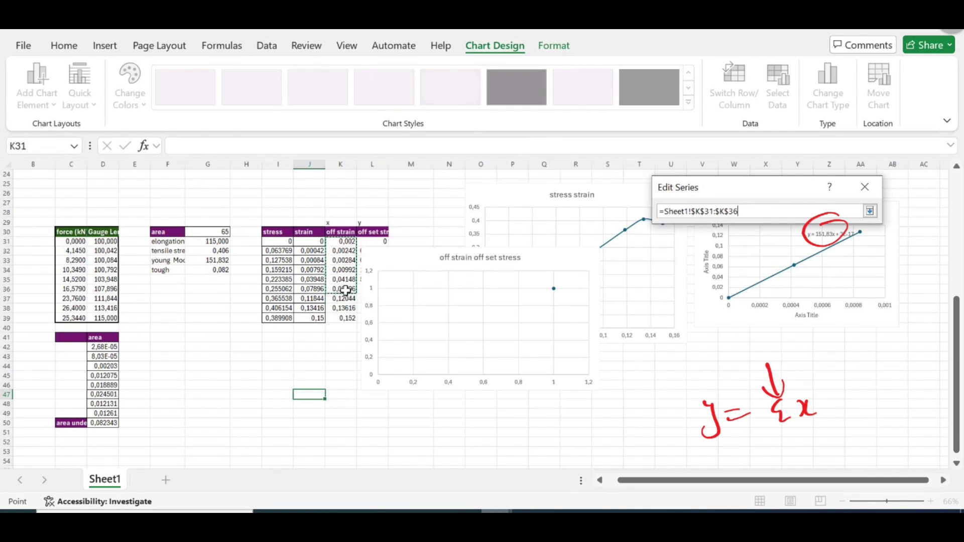
pyautogui.press('Return')
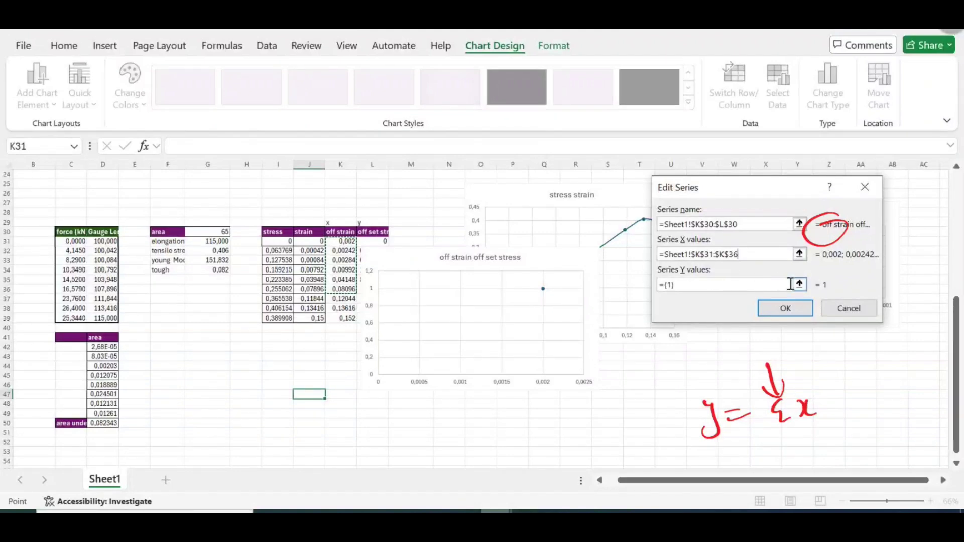
pyautogui.click(800, 284)
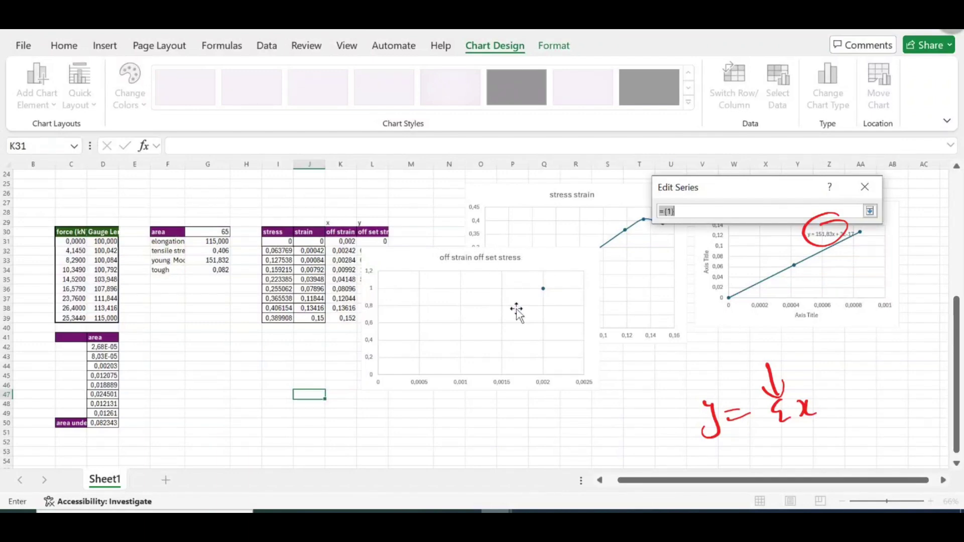
pyautogui.moveTo(371, 241); pyautogui.dragTo(374, 297)
pyautogui.press('Return')
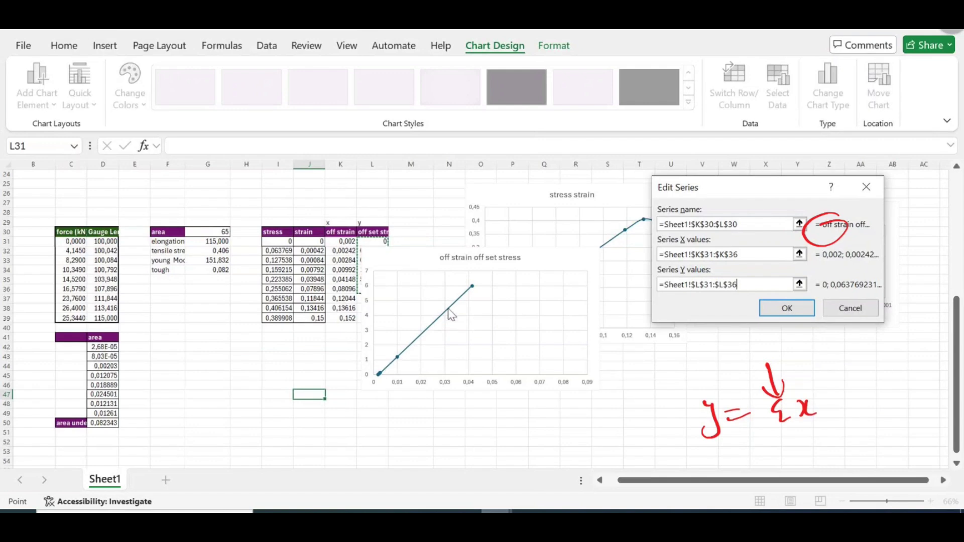
# Adjust the series X and Y ranges to end at row 37.
pyautogui.click(746, 256)
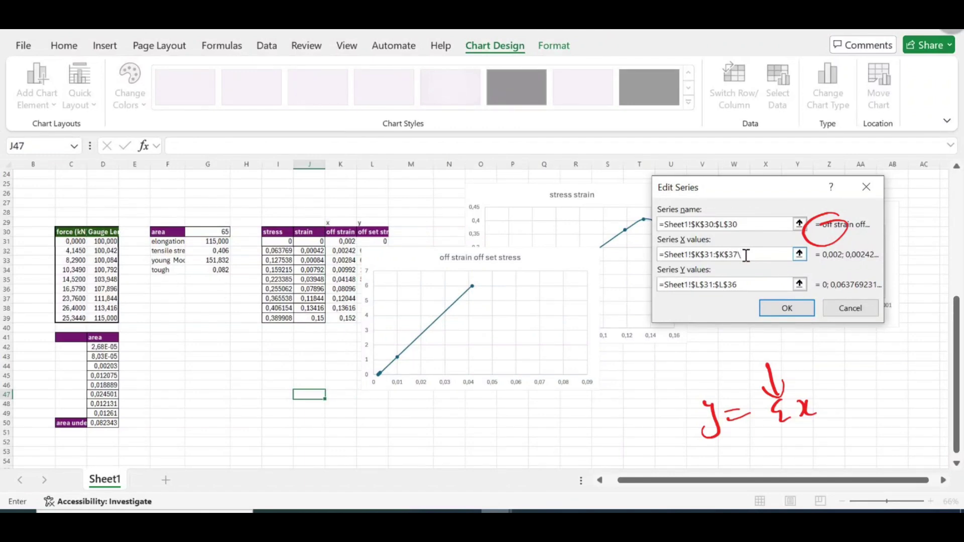
pyautogui.click(739, 285)
pyautogui.press('BackSpace')
pyautogui.press('Return')
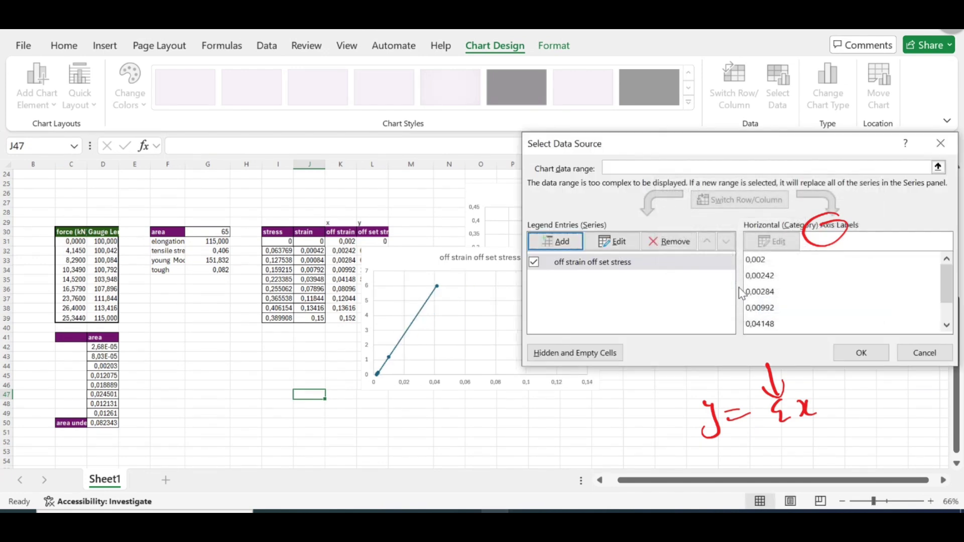
# Close the data dialog, place the offset chart beneath the stress strain chart, and open its context menu.
pyautogui.click(861, 353)
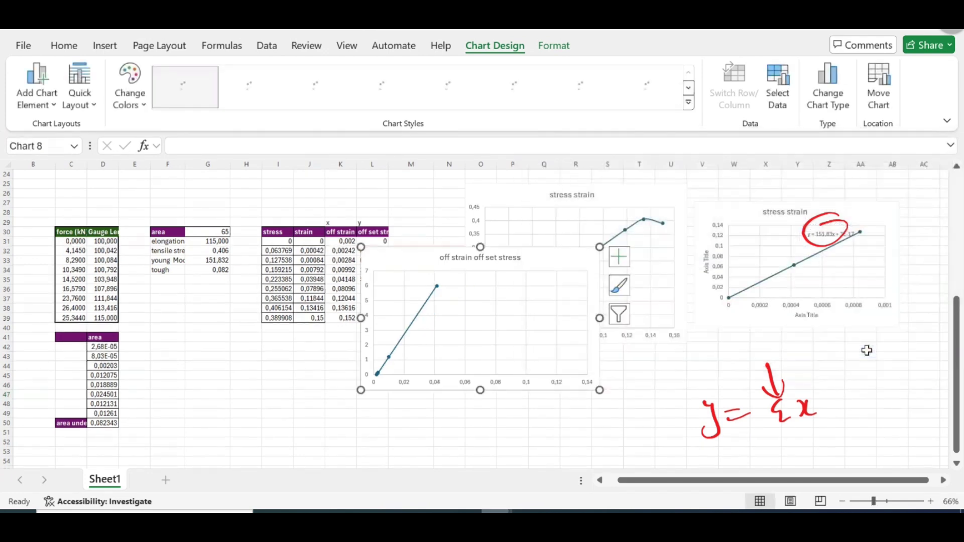
pyautogui.moveTo(545, 257)
pyautogui.mouseDown()
pyautogui.moveTo(317, 336)
pyautogui.moveTo(320, 314)
pyautogui.moveTo(411, 247)
pyautogui.moveTo(555, 246)
pyautogui.moveTo(657, 226)
pyautogui.moveTo(744, 246)
pyautogui.moveTo(710, 318)
pyautogui.moveTo(722, 315)
pyautogui.mouseUp()
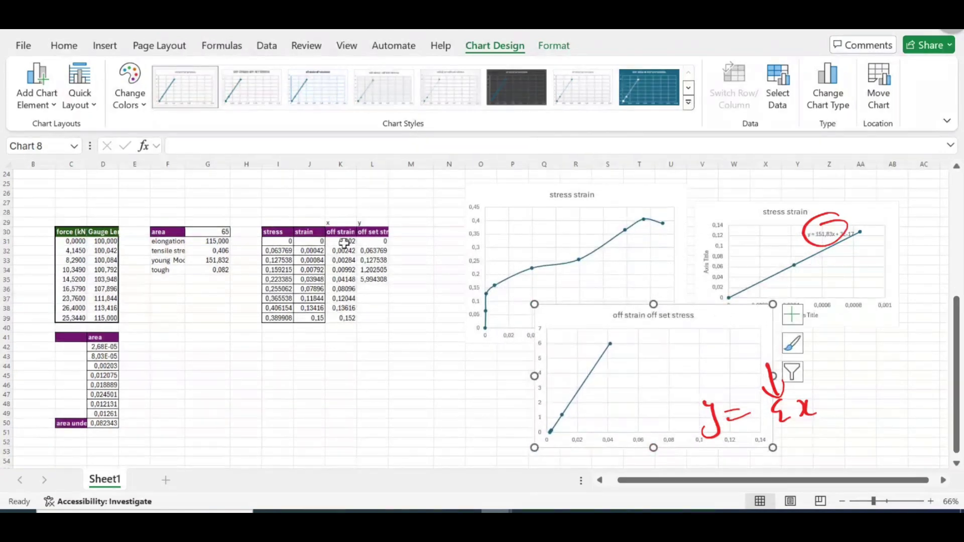
pyautogui.rightClick(710, 317)
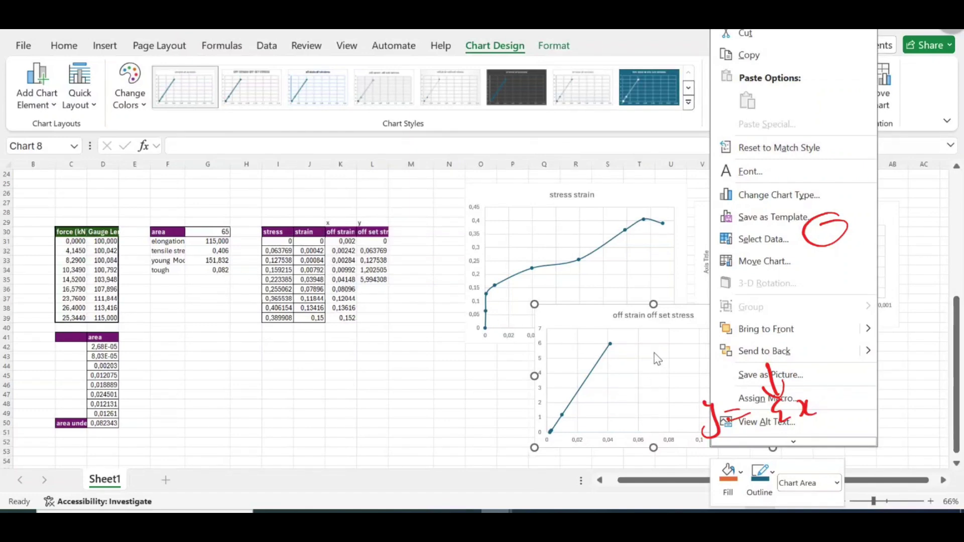
# Add a new lower-chart series named from I30:J30, with strain cells J31:J37 as X values.
pyautogui.click(677, 318)
pyautogui.rightClick(677, 317)
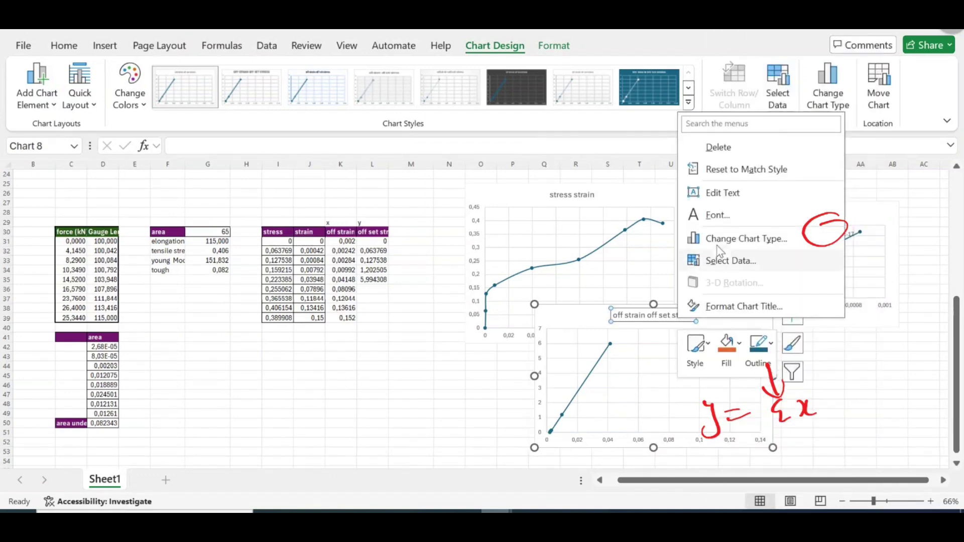
pyautogui.click(748, 262)
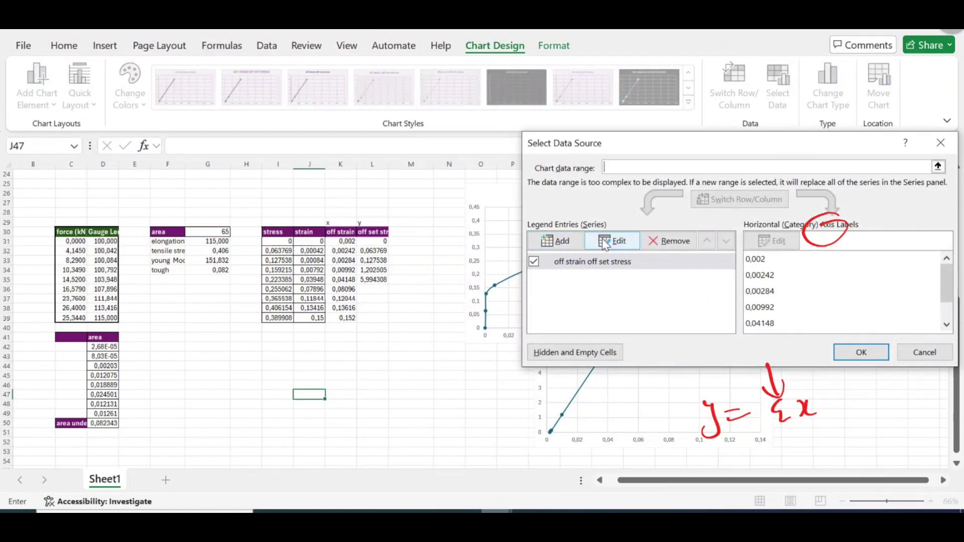
pyautogui.click(562, 239)
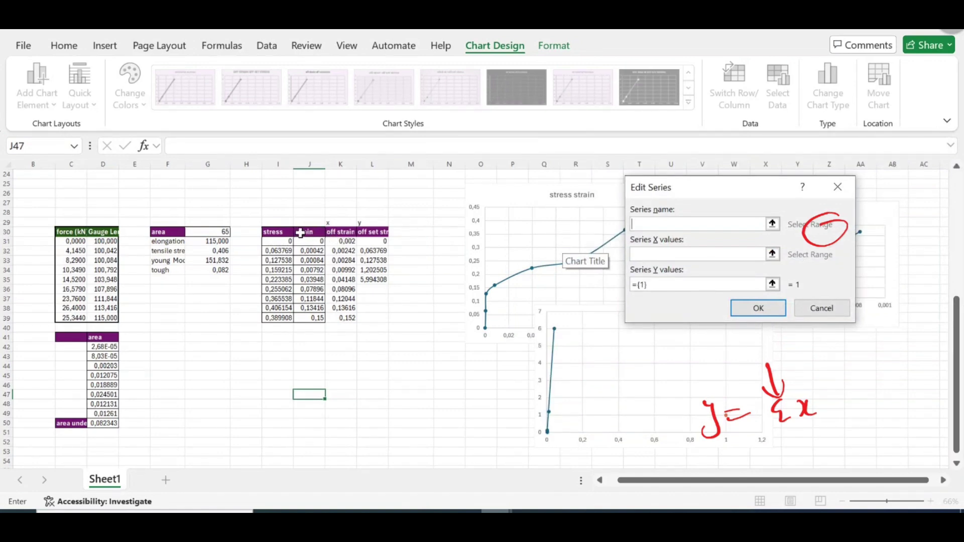
pyautogui.moveTo(279, 232); pyautogui.dragTo(307, 233)
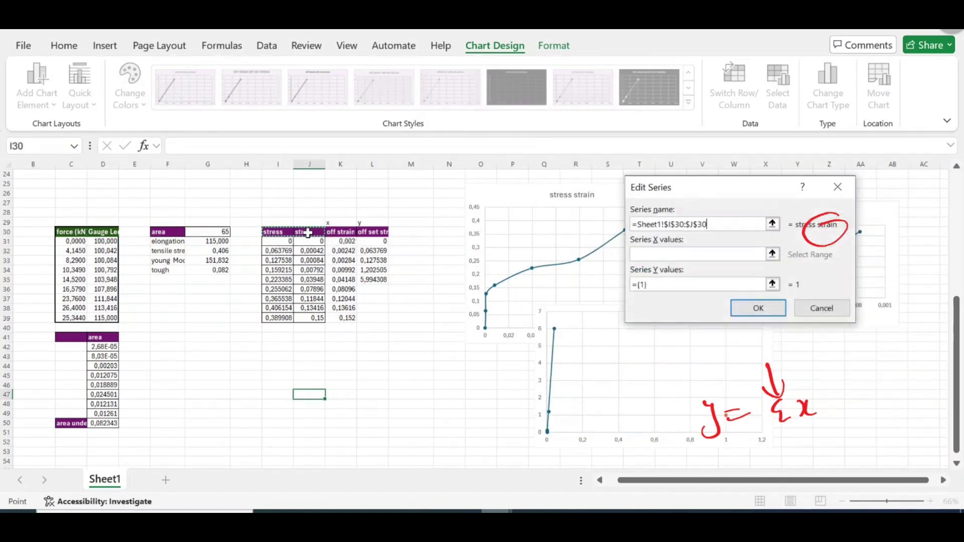
pyautogui.press('Return')
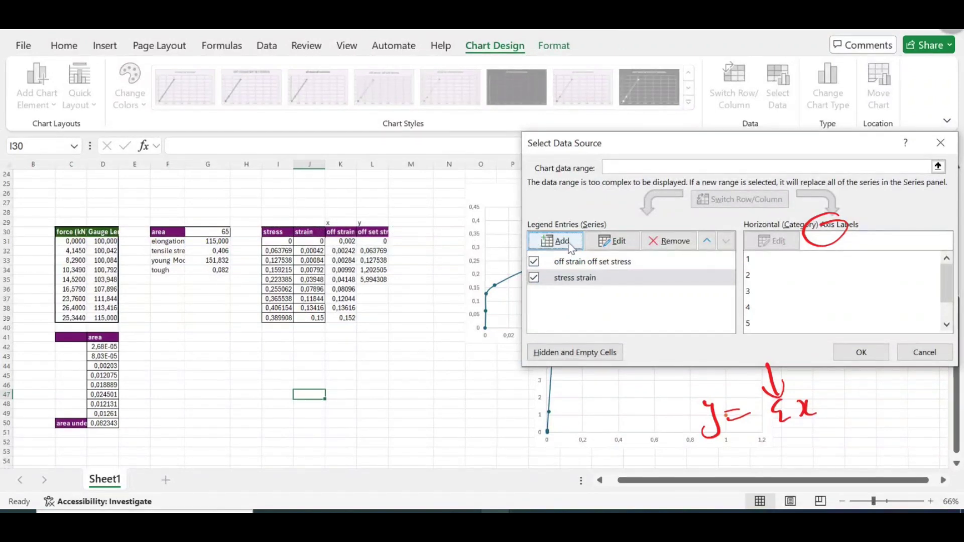
pyautogui.click(576, 281)
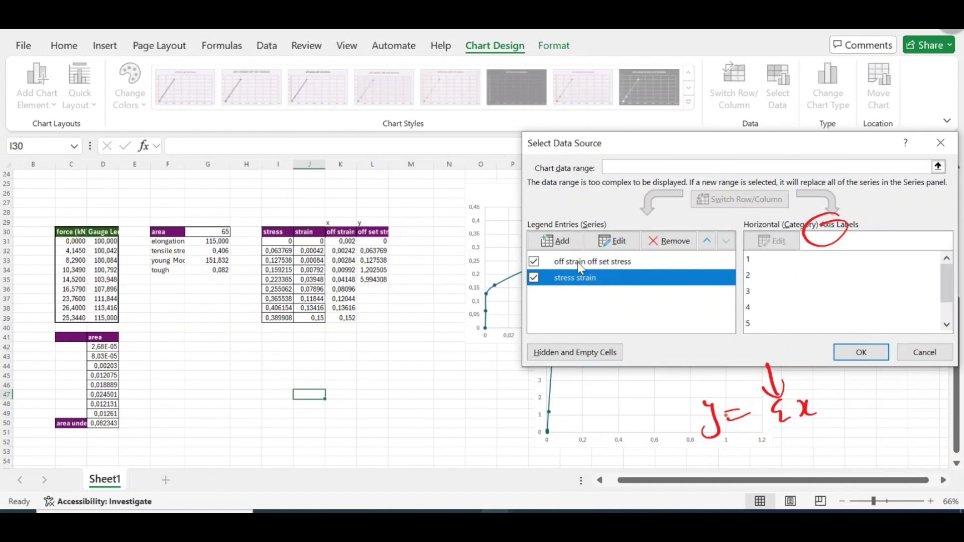
pyautogui.click(612, 241)
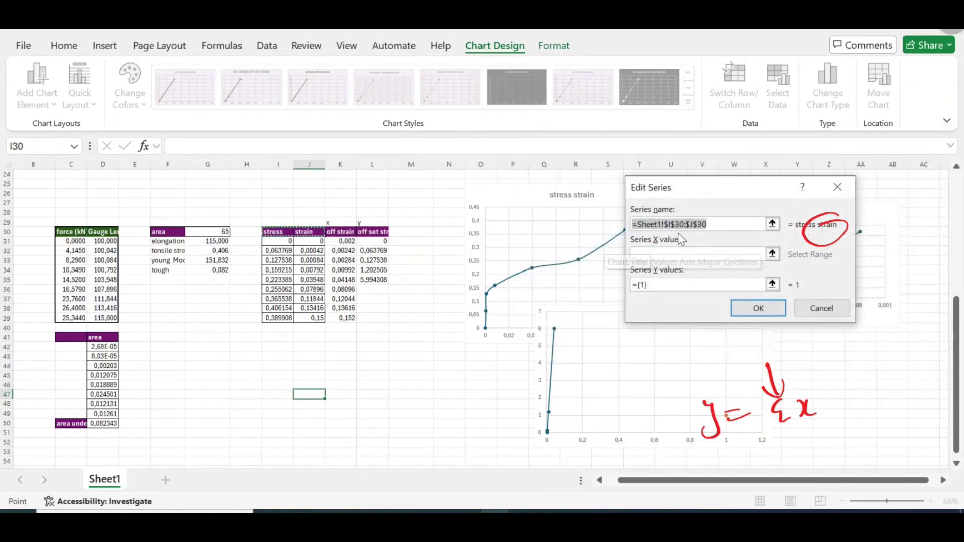
pyautogui.click(673, 253)
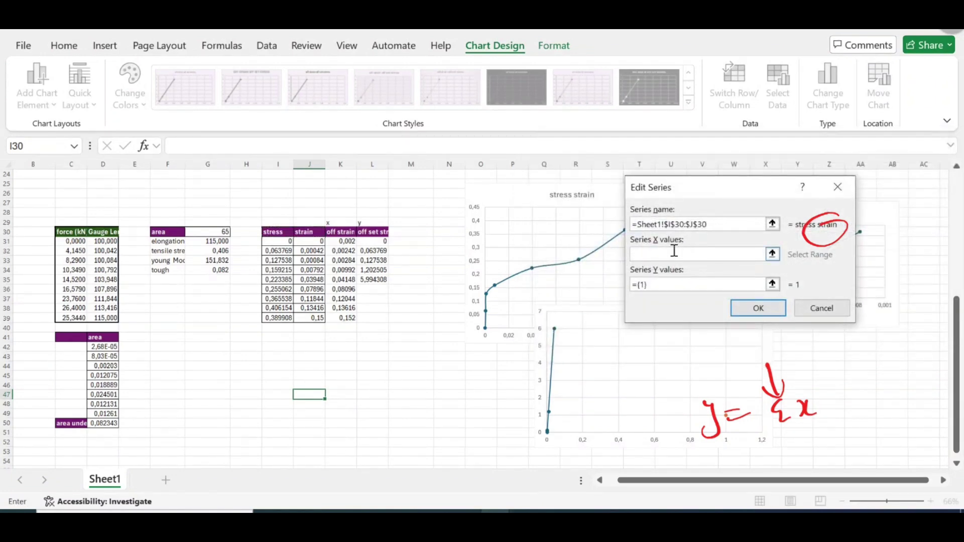
pyautogui.click(309, 243)
pyautogui.moveTo(309, 242); pyautogui.dragTo(317, 300)
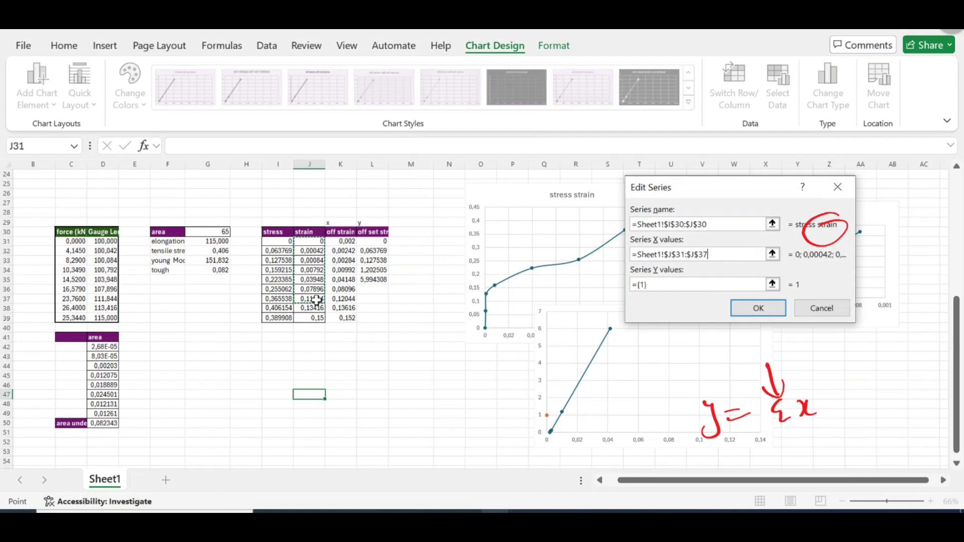
pyautogui.press('Return')
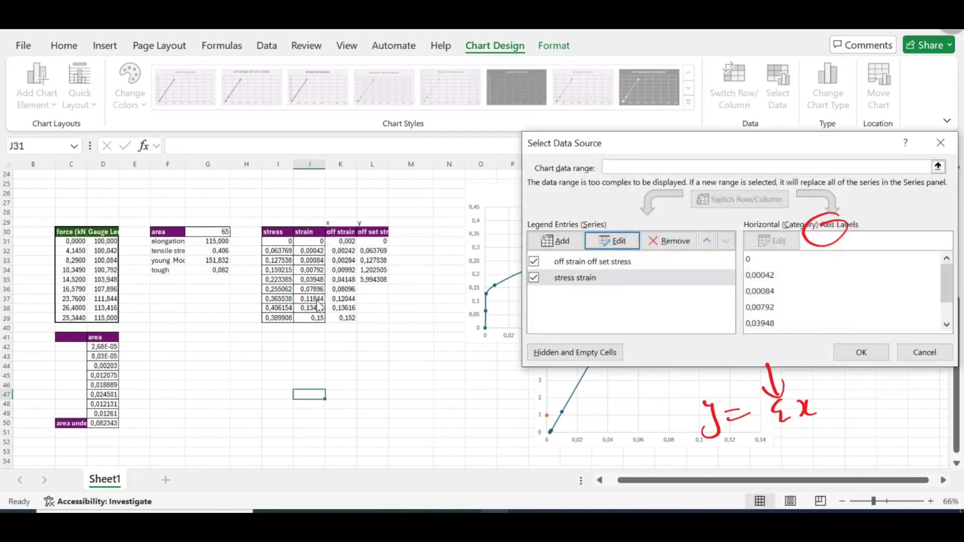
# Set the stress strain series' Y values to the stress cells I31:I37.
pyautogui.click(647, 277)
pyautogui.click(612, 241)
pyautogui.click(673, 285)
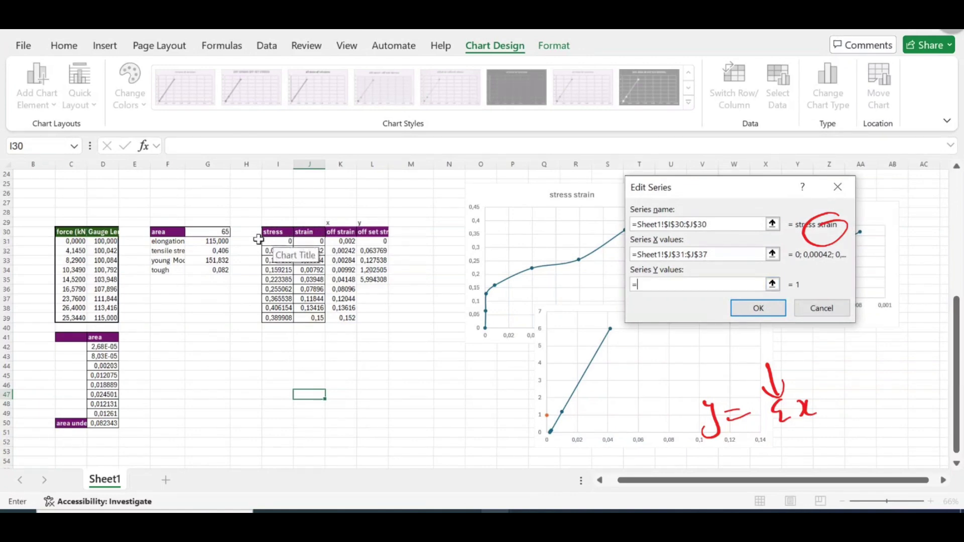
pyautogui.moveTo(270, 241); pyautogui.dragTo(279, 296)
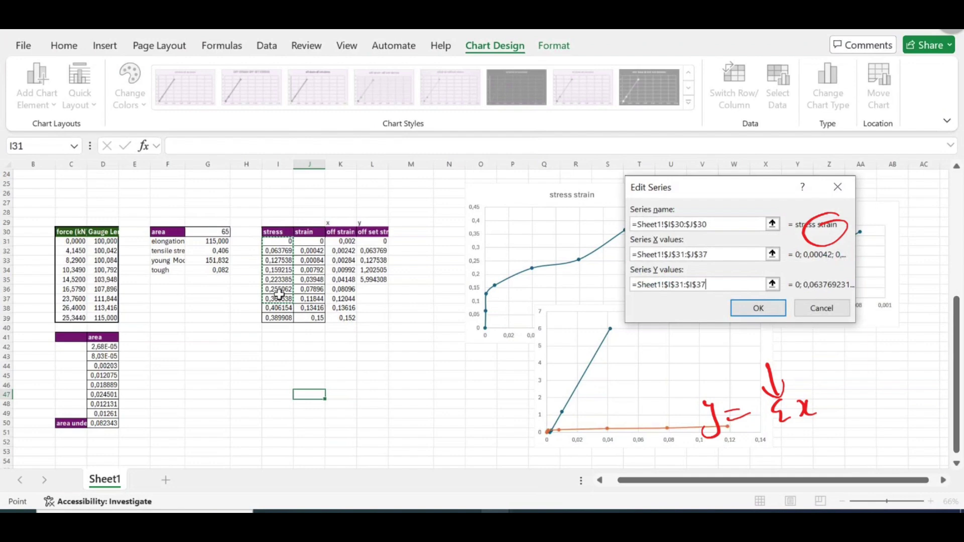
pyautogui.press('Return')
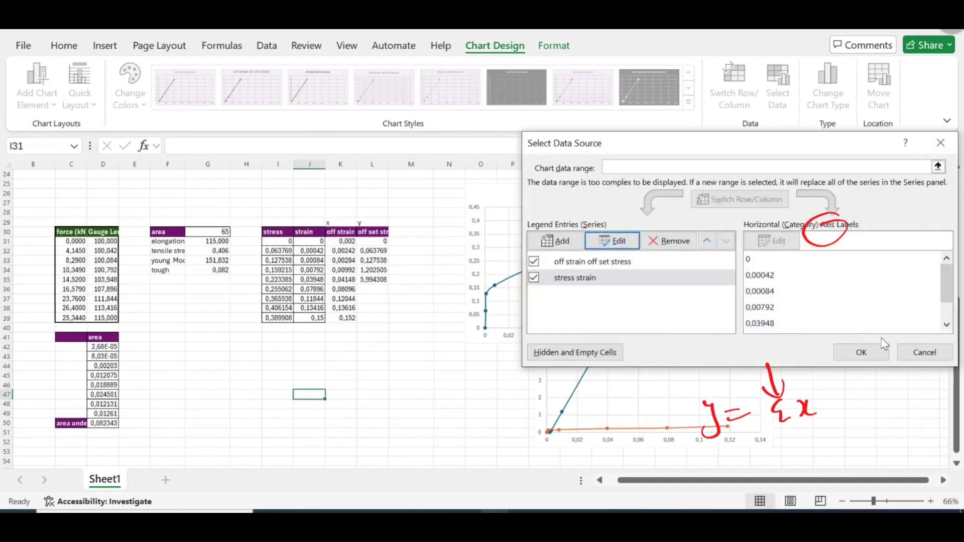
# Confirm the data source so the stress strain series appears on the chart.
pyautogui.click(875, 357)
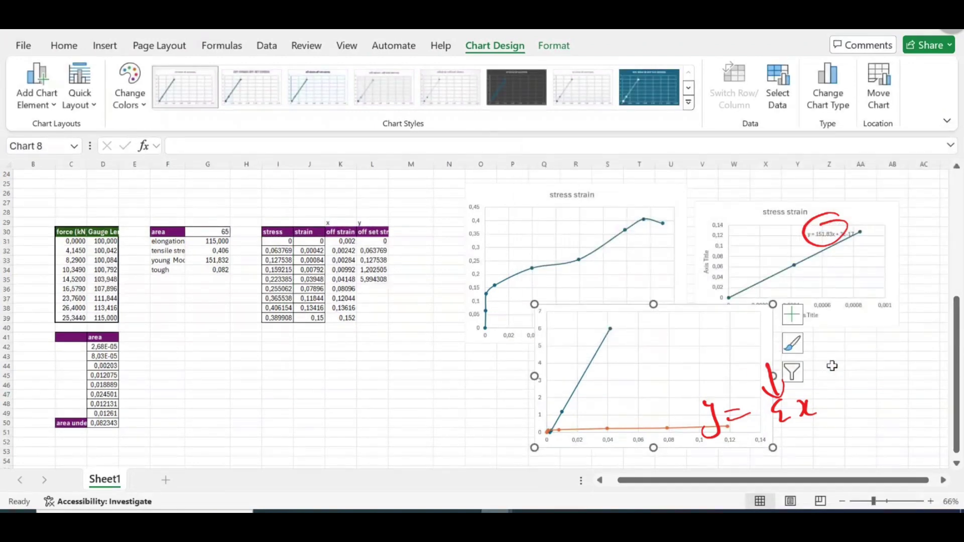
pyautogui.scroll(2, 622, 400)
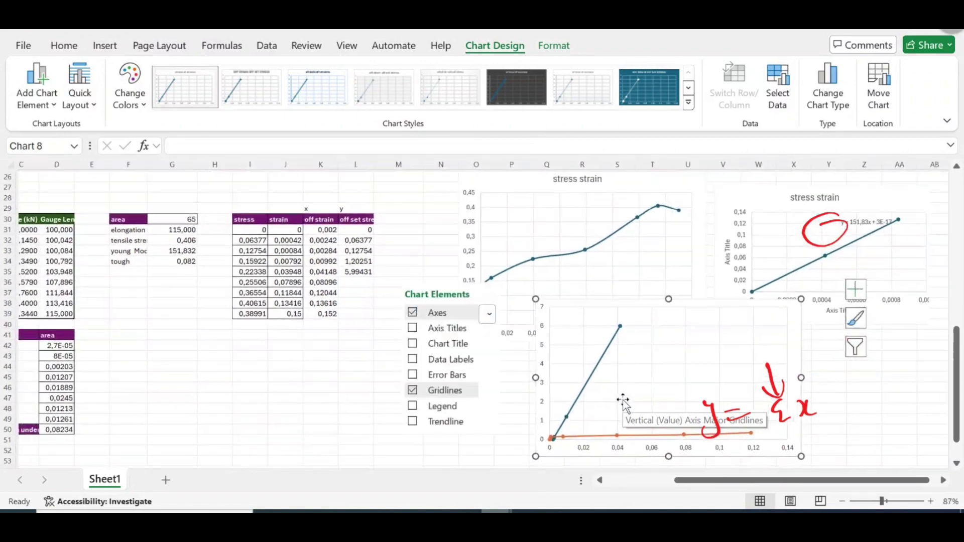
pyautogui.scroll(-2, 623, 399)
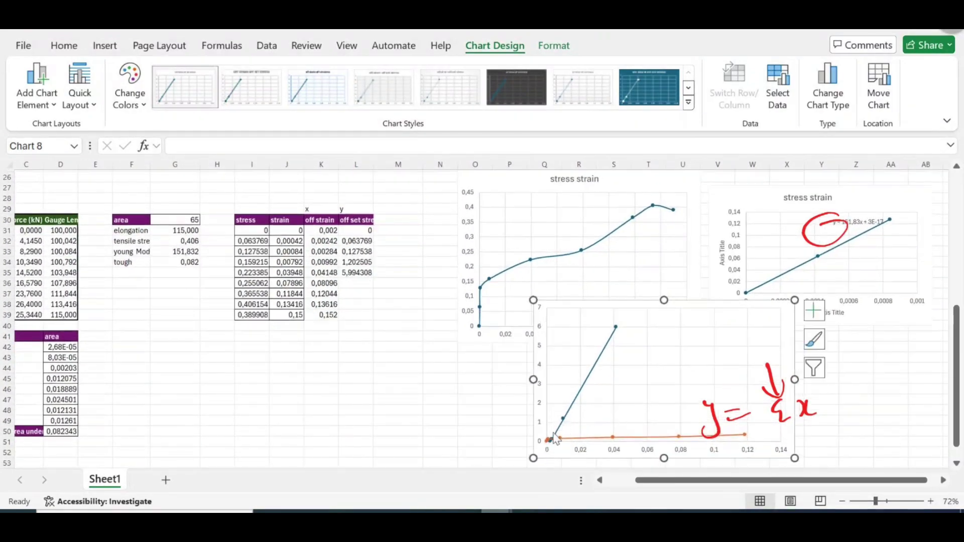
# Trim the off strain off set stress series to X values K31:K35 and Y values L31:L35.
pyautogui.moveTo(561, 431)
pyautogui.rightClick(585, 386)
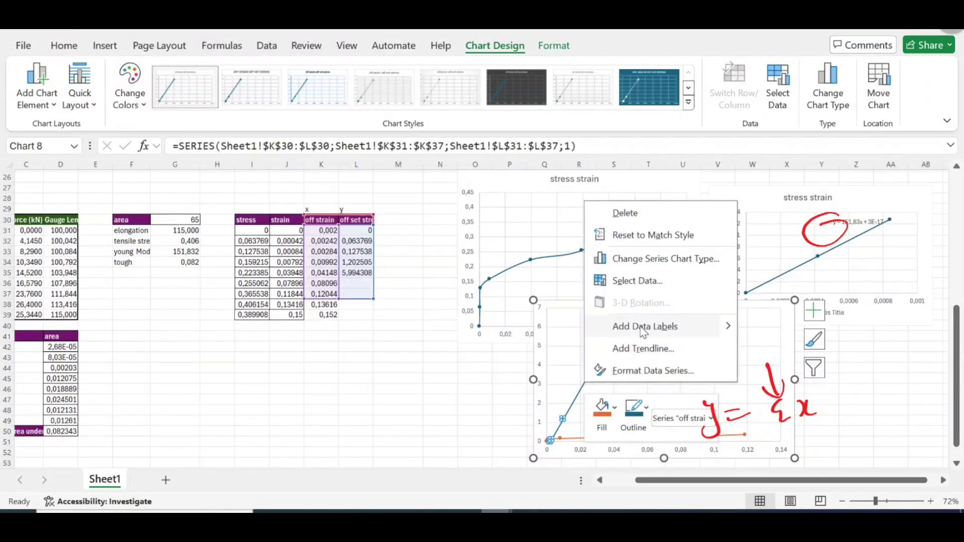
pyautogui.click(645, 282)
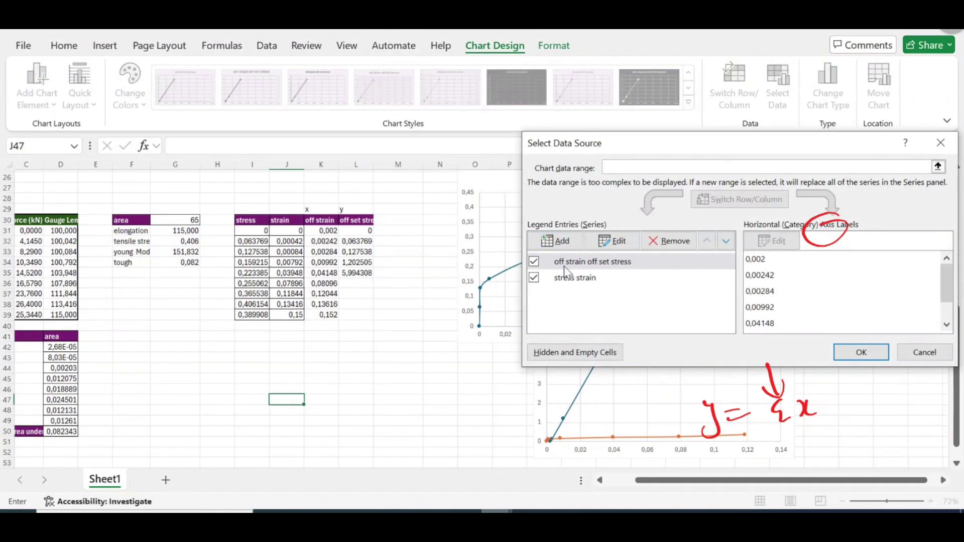
pyautogui.click(612, 242)
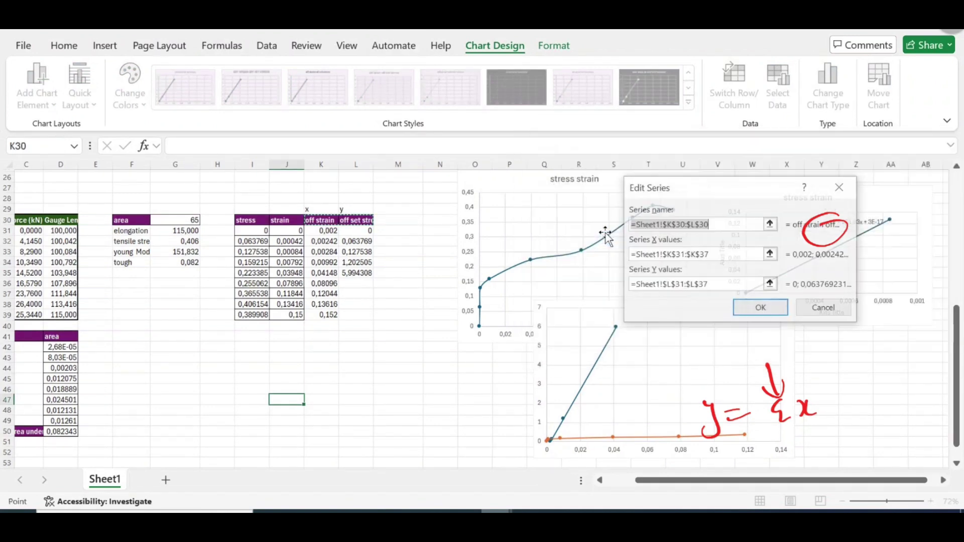
pyautogui.click(716, 254)
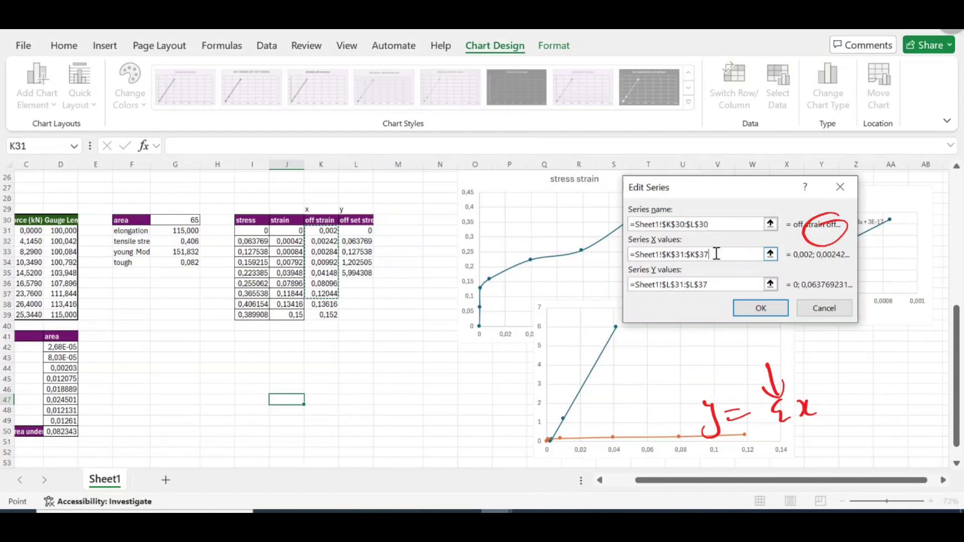
pyautogui.press('BackSpace')
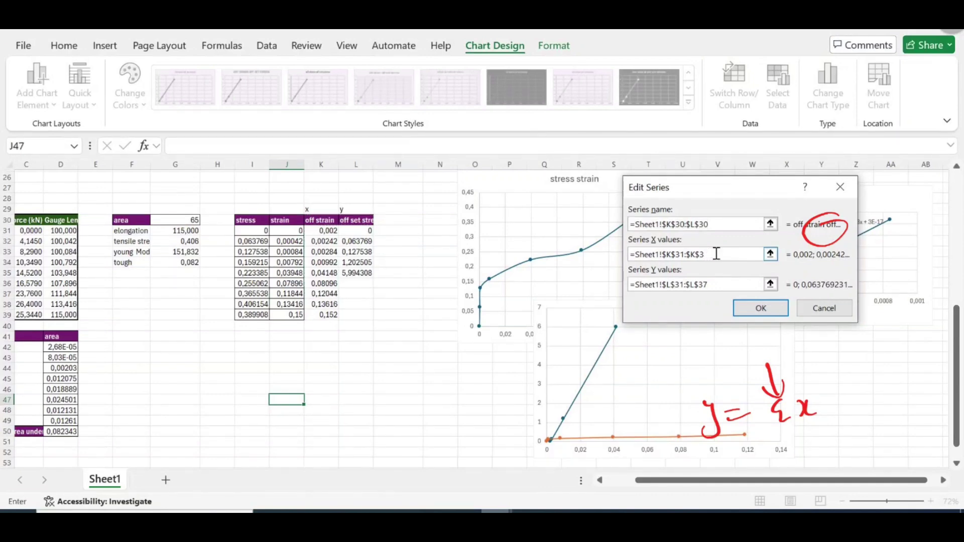
pyautogui.write('5')
pyautogui.click(715, 284)
pyautogui.press('BackSpace')
pyautogui.write('5')
pyautogui.press('Return')
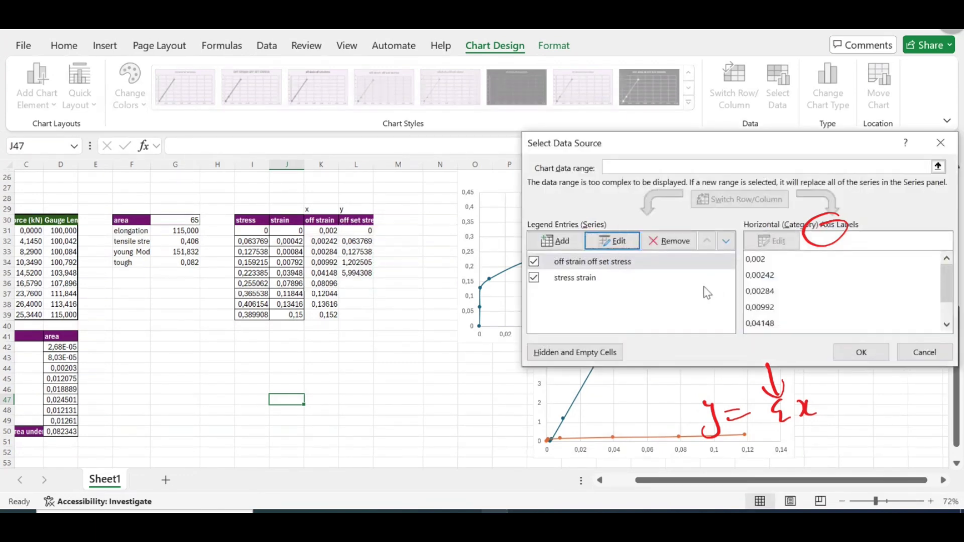
pyautogui.click(868, 353)
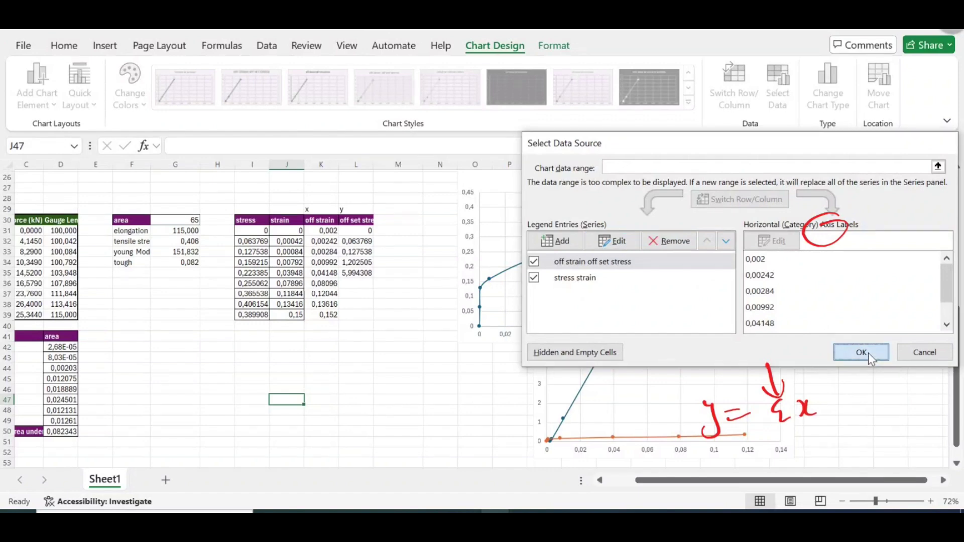
pyautogui.click(671, 341)
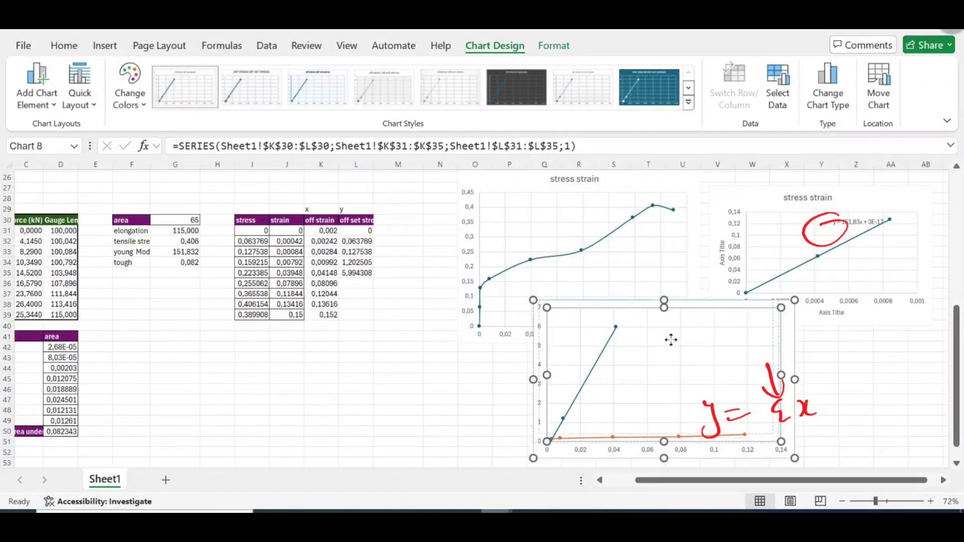
pyautogui.click(829, 402)
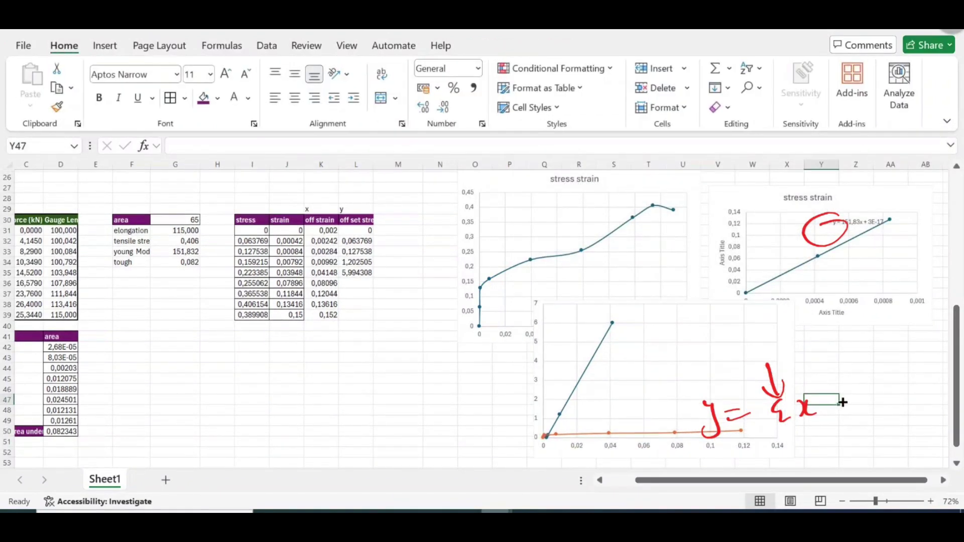
# Set the lower chart's horizontal axis maximum to 0,02.
pyautogui.click(729, 333)
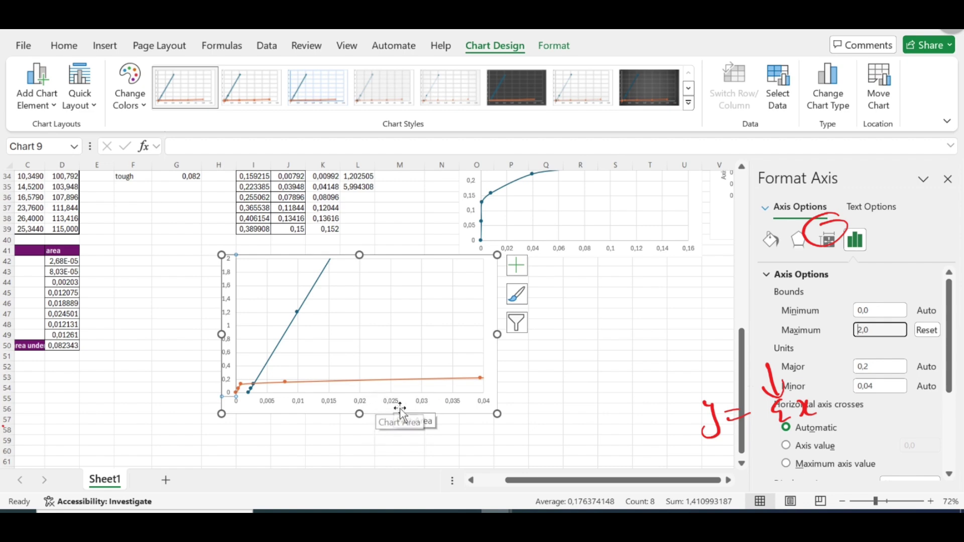
pyautogui.rightClick(418, 402)
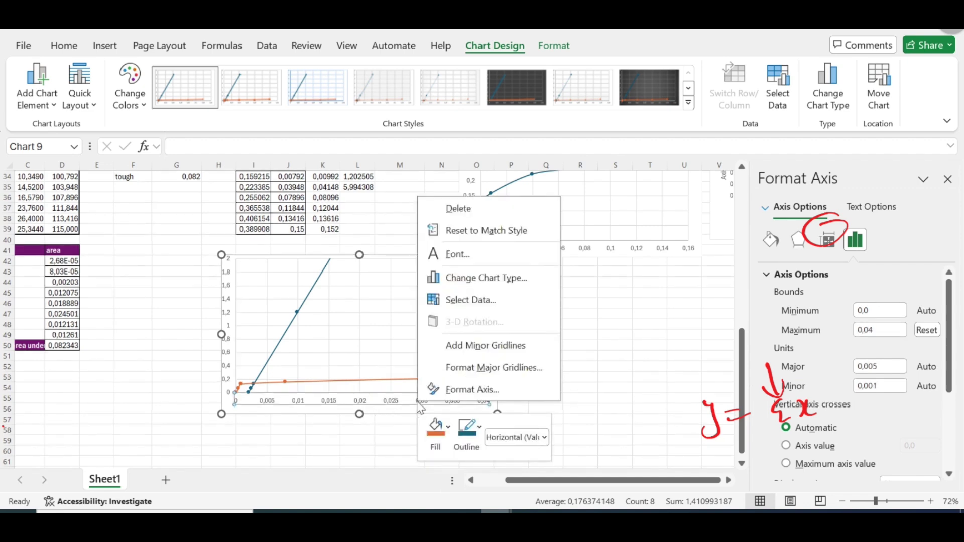
pyautogui.click(462, 391)
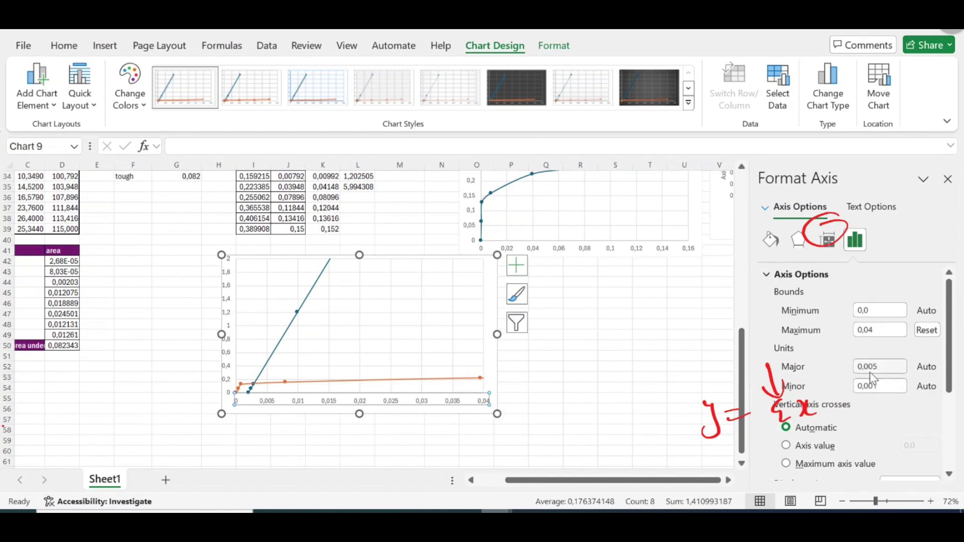
pyautogui.click(883, 330)
pyautogui.press('BackSpace')
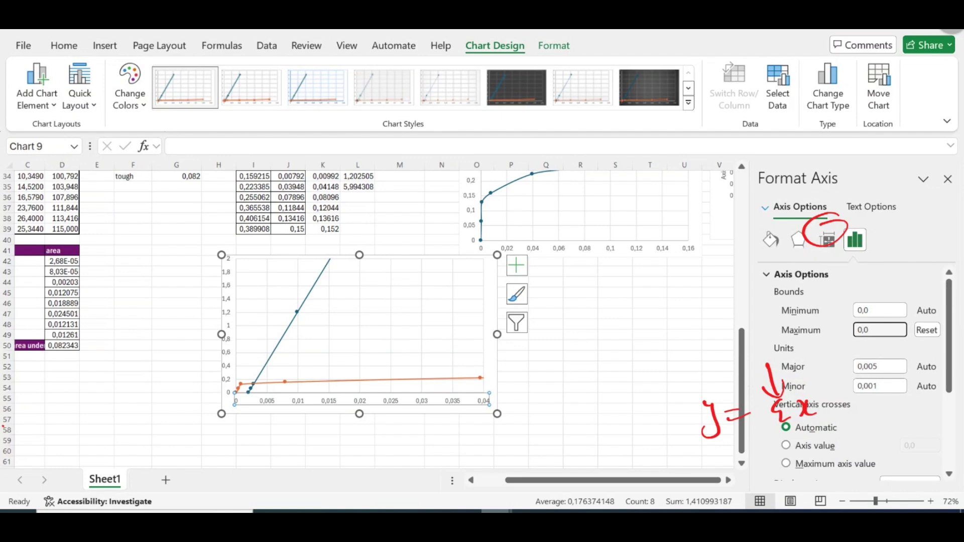
pyautogui.write('2')
pyautogui.press('Return')
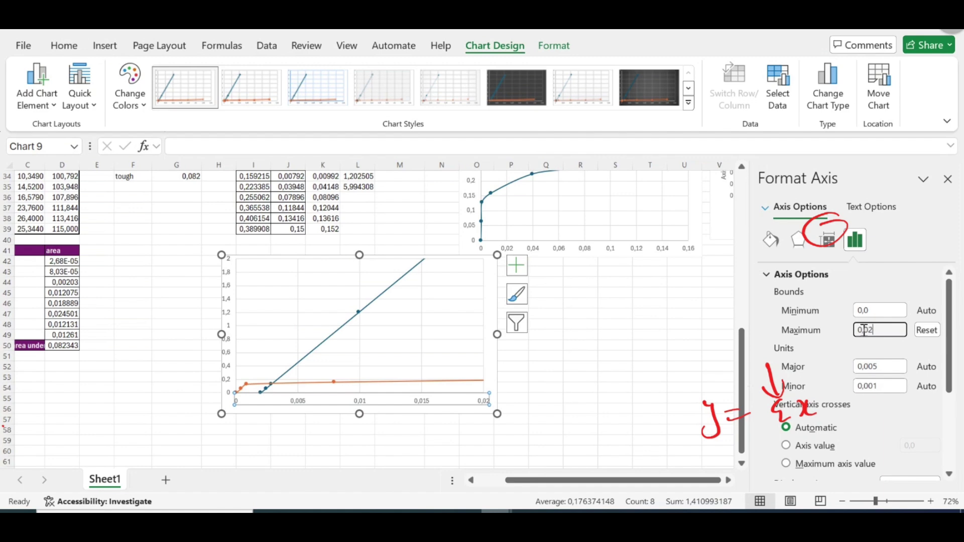
# Set the vertical stress axis maximum to 0,4.
pyautogui.rightClick(225, 309)
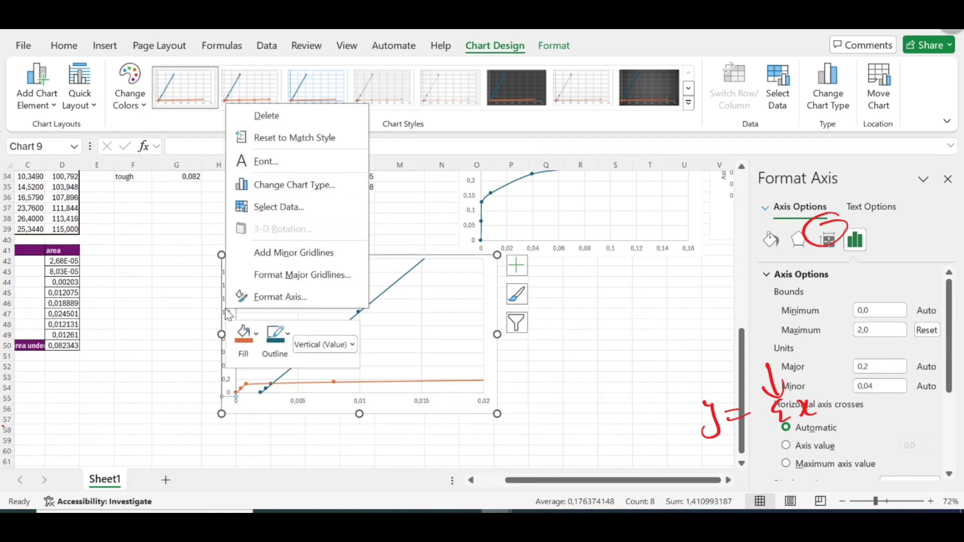
pyautogui.click(264, 297)
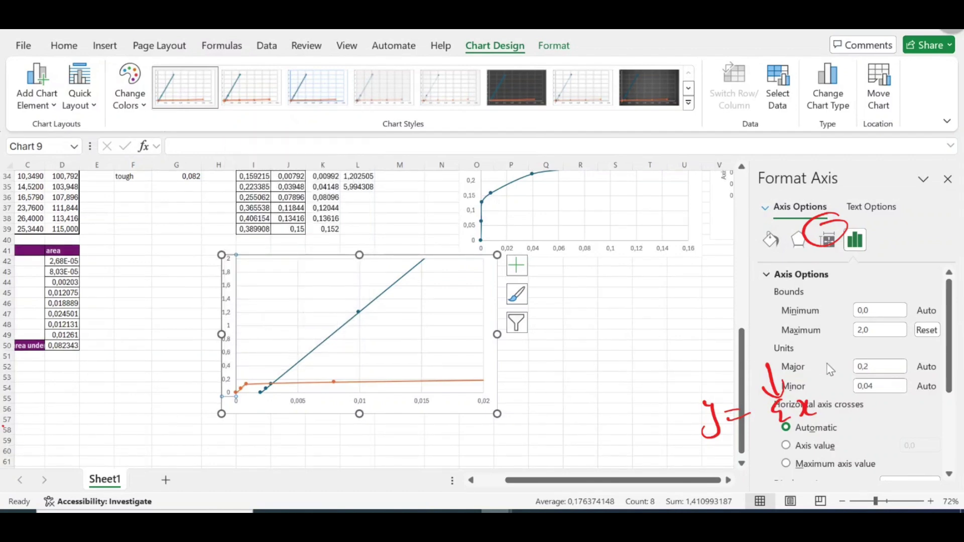
pyautogui.click(873, 326)
pyautogui.press('BackSpace')
pyautogui.press('BackSpace')
pyautogui.press('BackSpace')
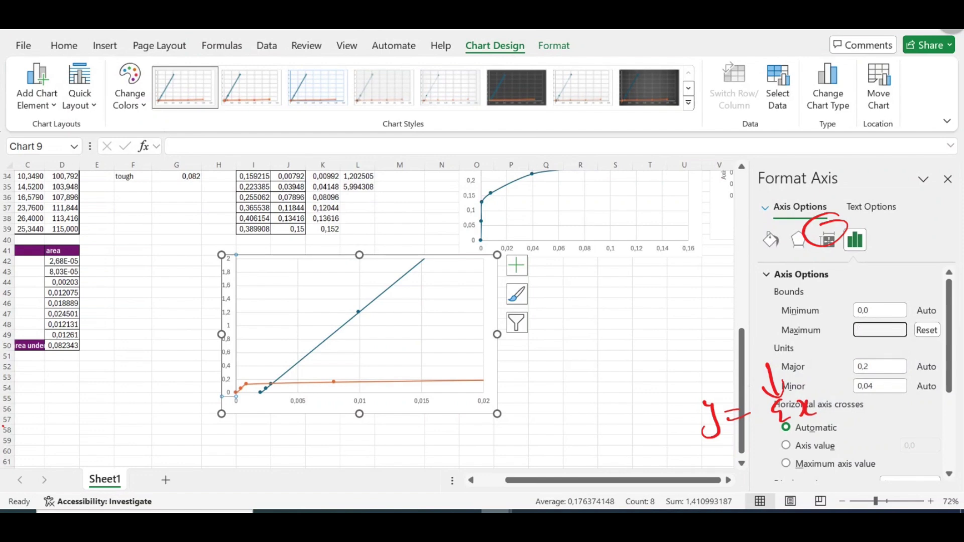
pyautogui.write('04')
pyautogui.press('BackSpace')
pyautogui.write(',4')
pyautogui.press('Return')
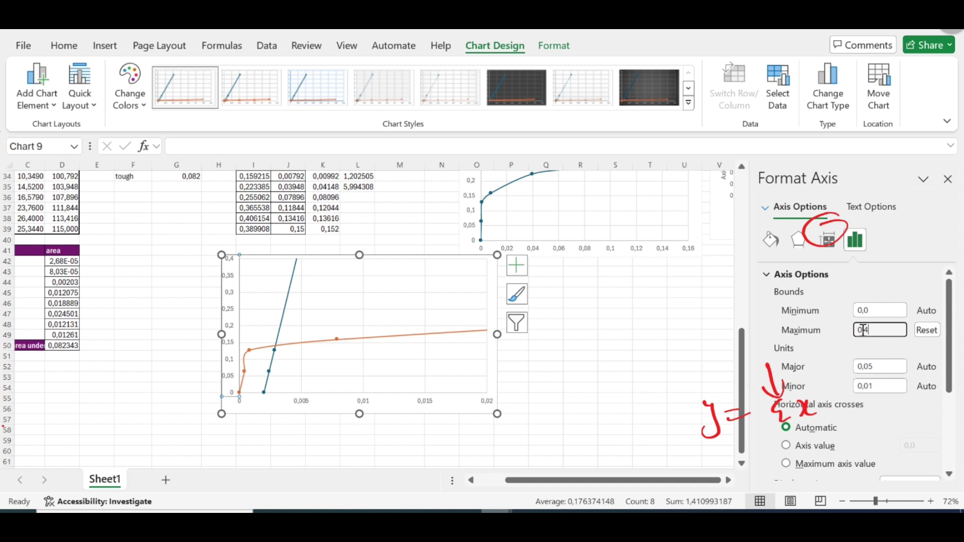
# Set the horizontal strain axis maximum to 0,005.
pyautogui.rightClick(435, 400)
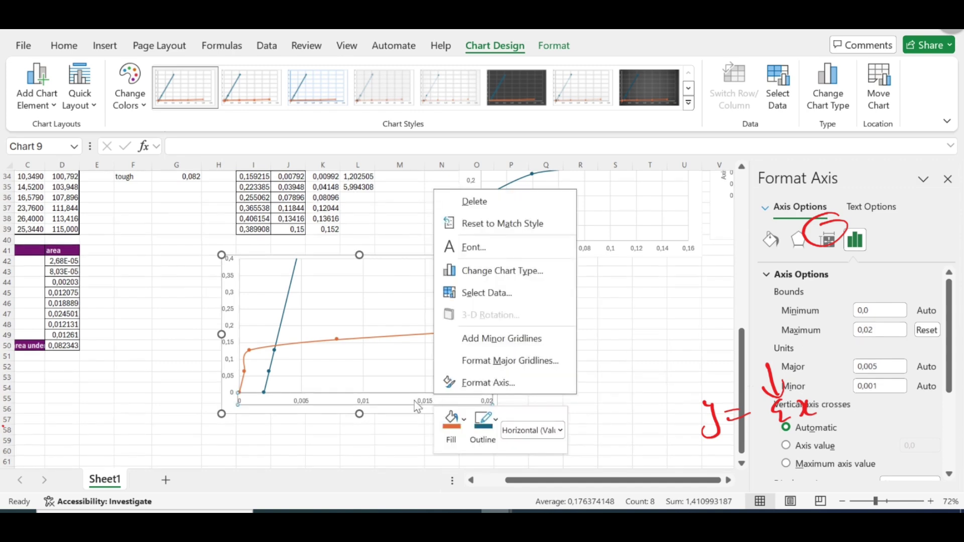
pyautogui.click(467, 383)
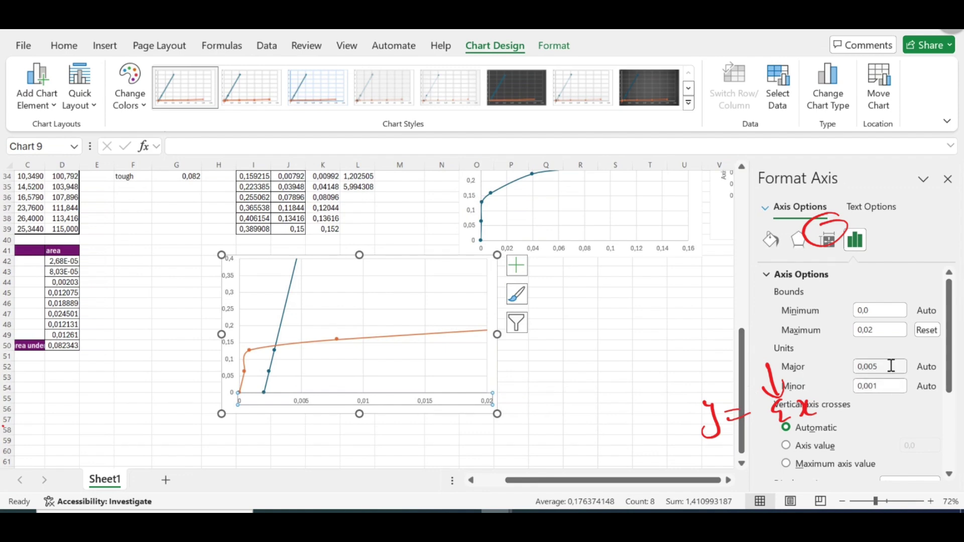
pyautogui.click(878, 332)
pyautogui.press('BackSpace')
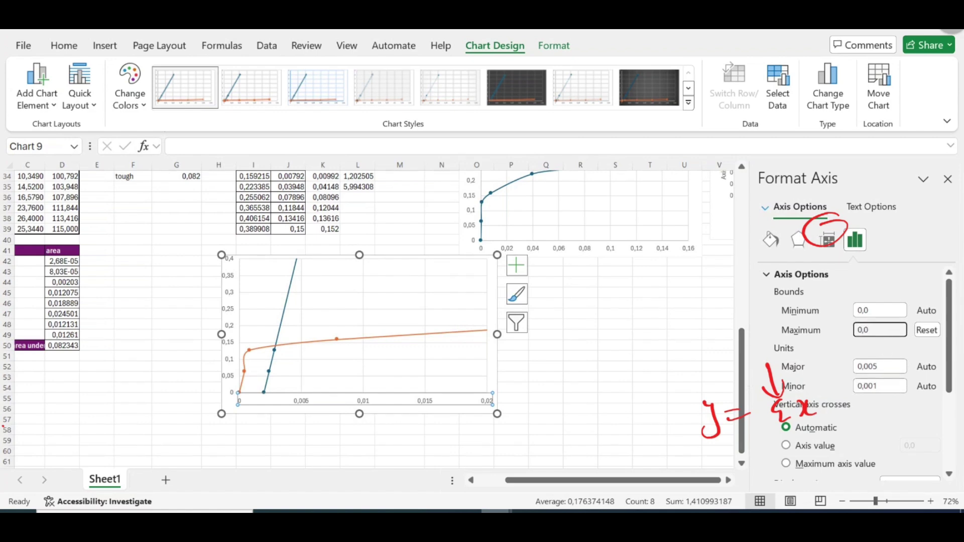
pyautogui.write('05')
pyautogui.press('Return')
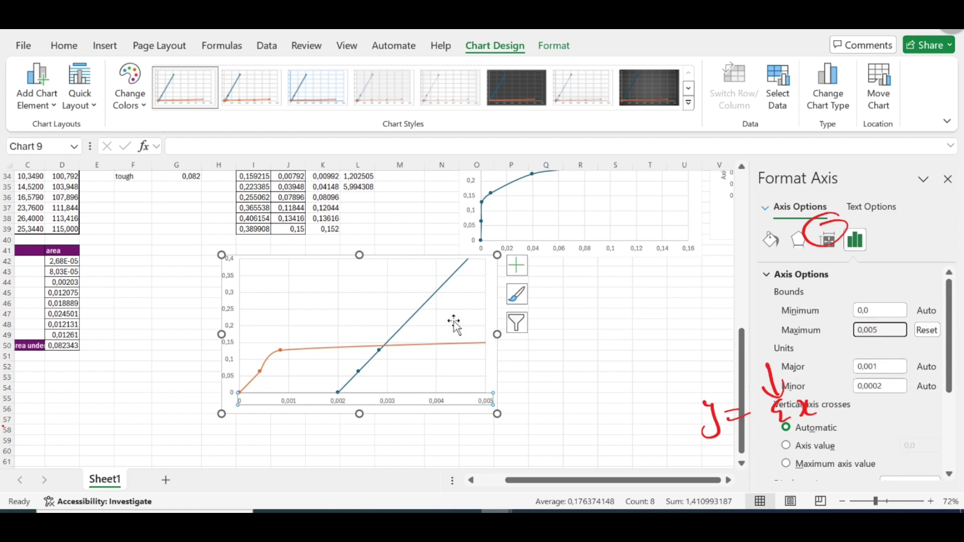
# Lower the vertical stress axis maximum from 0,4 to 0,15.
pyautogui.rightClick(230, 320)
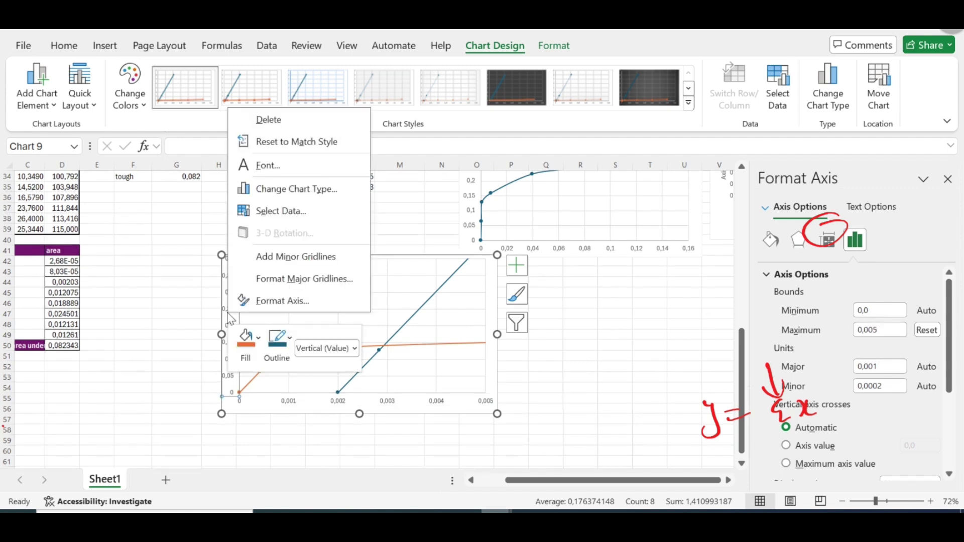
pyautogui.click(256, 300)
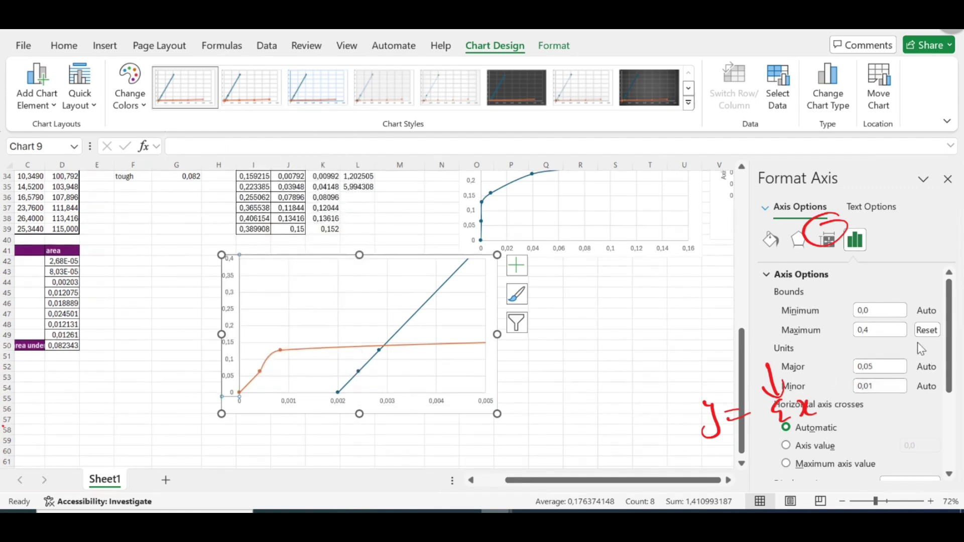
pyautogui.click(885, 330)
pyautogui.press('BackSpace')
pyautogui.write('2')
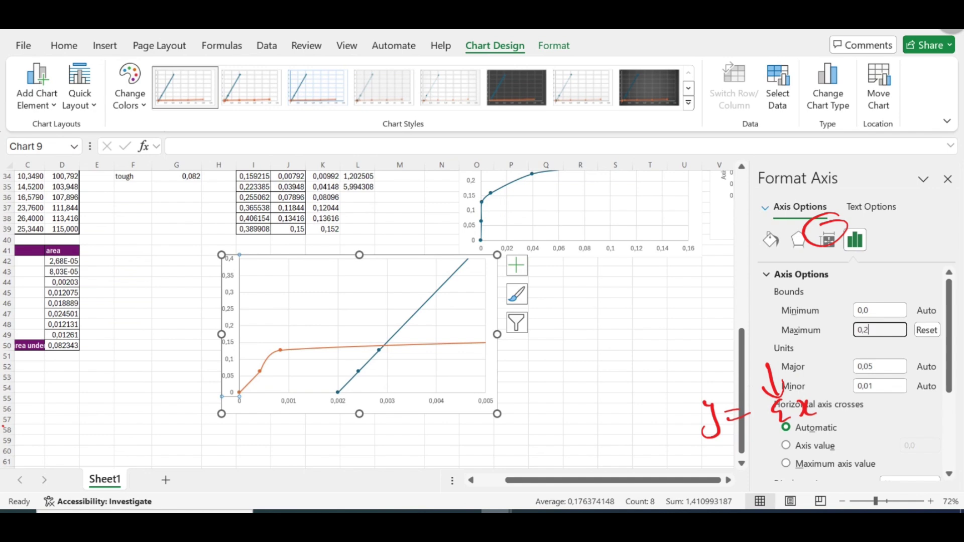
pyautogui.press('BackSpace')
pyautogui.write('15')
pyautogui.press('Return')
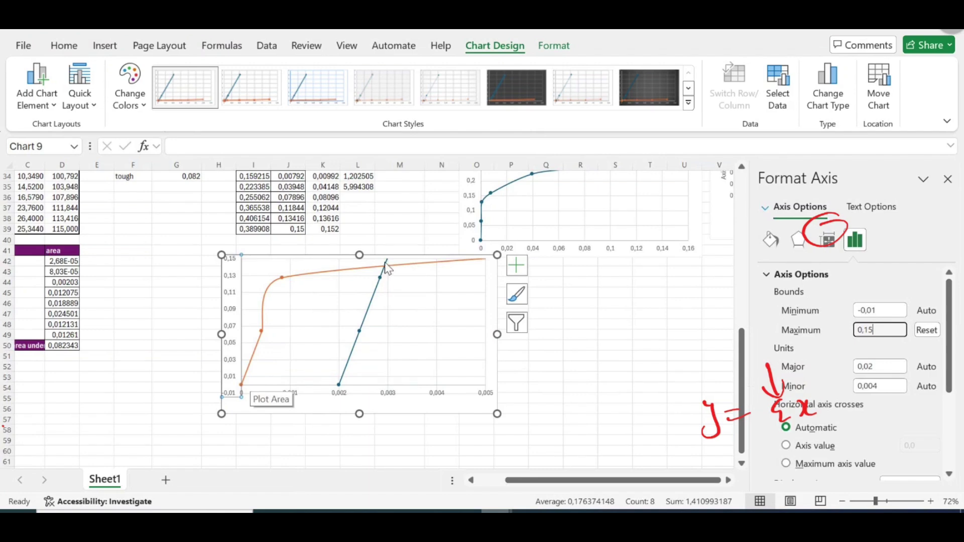
# Read the orange curve's point values near the crossing, around strain 0.003 and stress 0.14.
pyautogui.moveTo(386, 276)
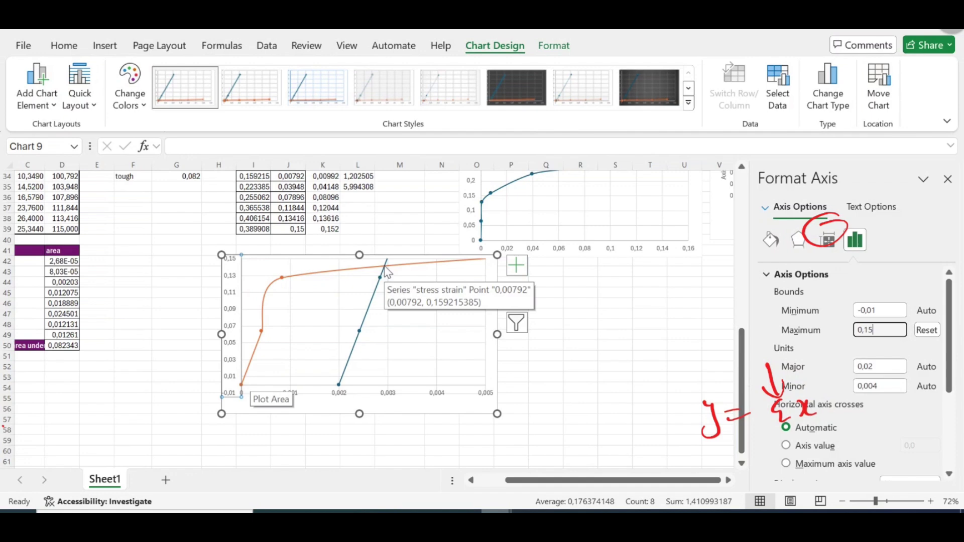
pyautogui.click(340, 272)
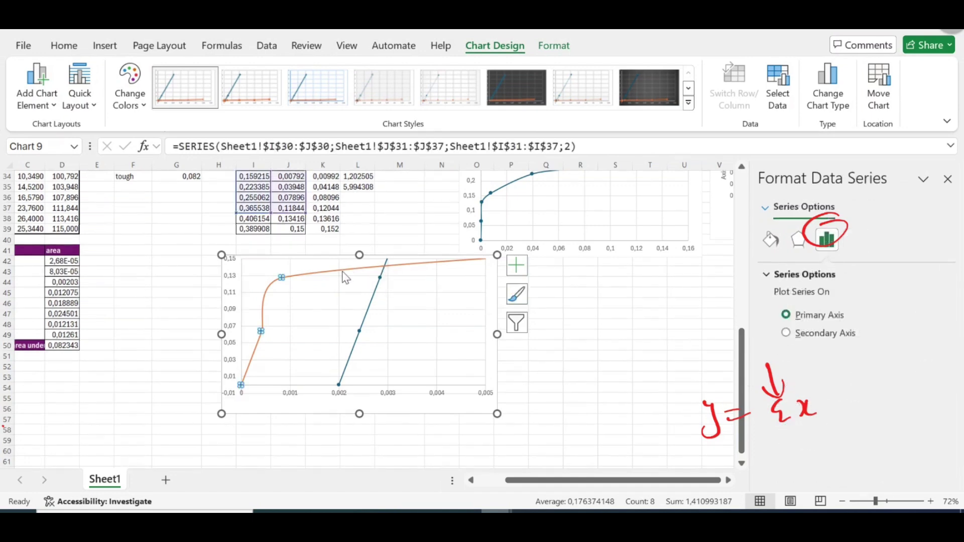
pyautogui.click(385, 272)
pyautogui.scroll(1, 383, 270)
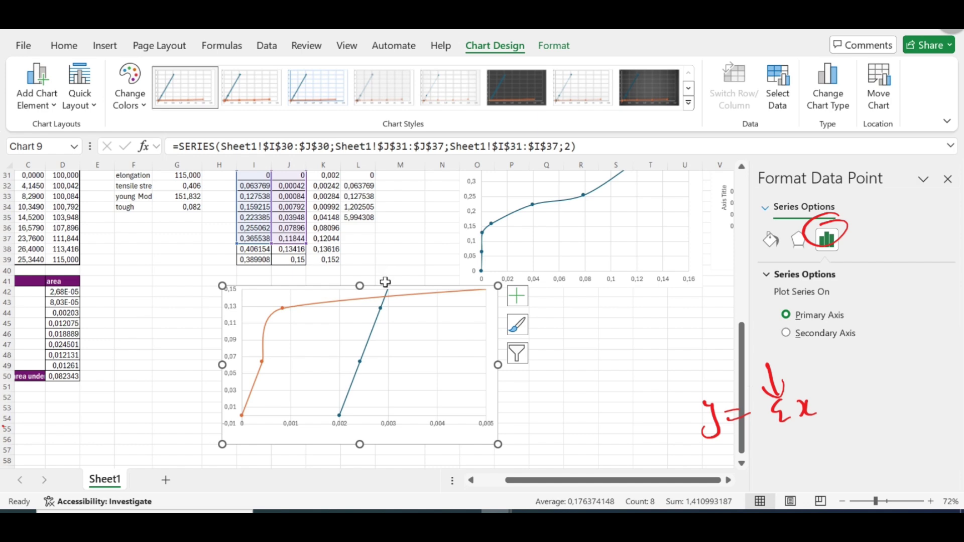
pyautogui.moveTo(385, 305)
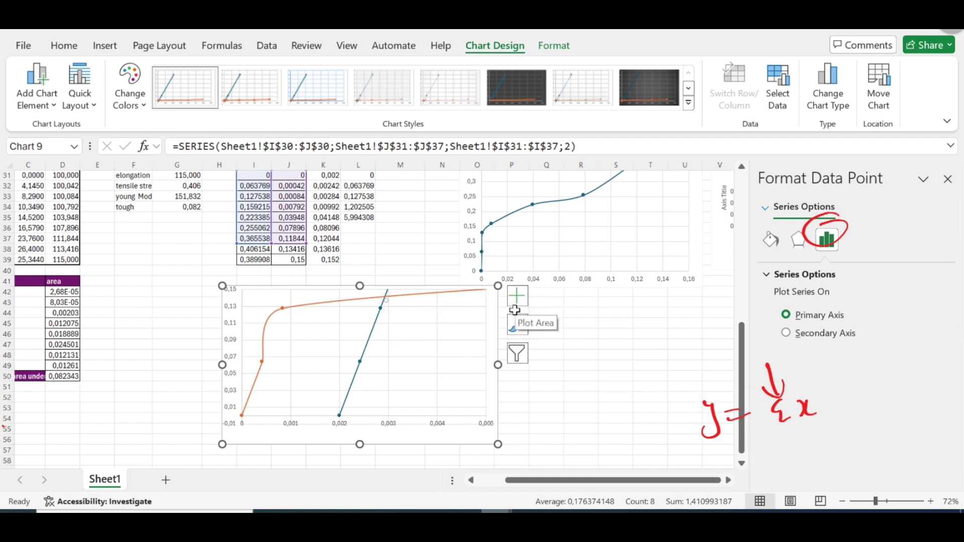
# Draw a red line from the crossing down to the strain axis and write ε = 0,0027.
pyautogui.moveTo(383, 297); pyautogui.dragTo(385, 417)
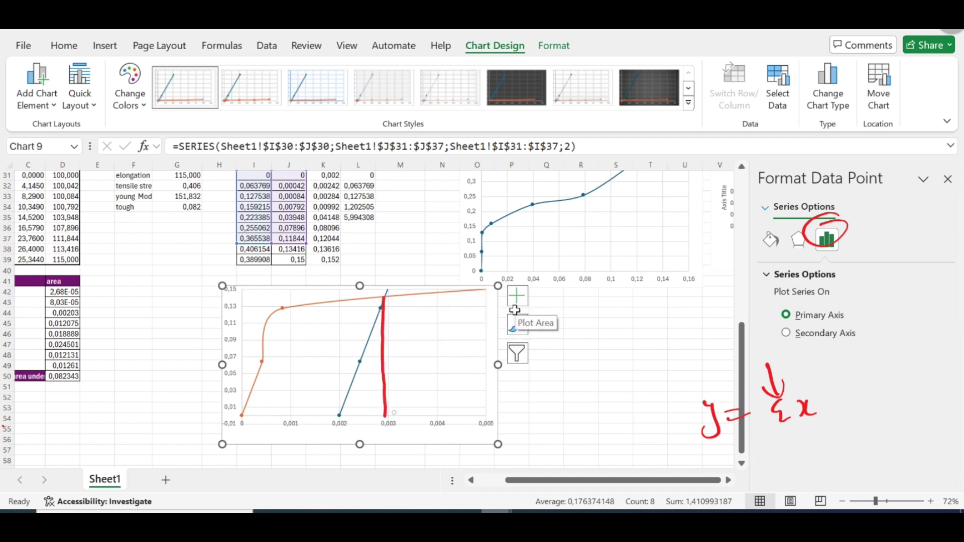
pyautogui.moveTo(588, 393)
pyautogui.mouseDown()
pyautogui.moveTo(582, 400)
pyautogui.moveTo(587, 393)
pyautogui.mouseUp()
pyautogui.moveTo(597, 403)
pyautogui.mouseDown()
pyautogui.moveTo(591, 415)
pyautogui.moveTo(611, 386)
pyautogui.moveTo(645, 374)
pyautogui.mouseUp()
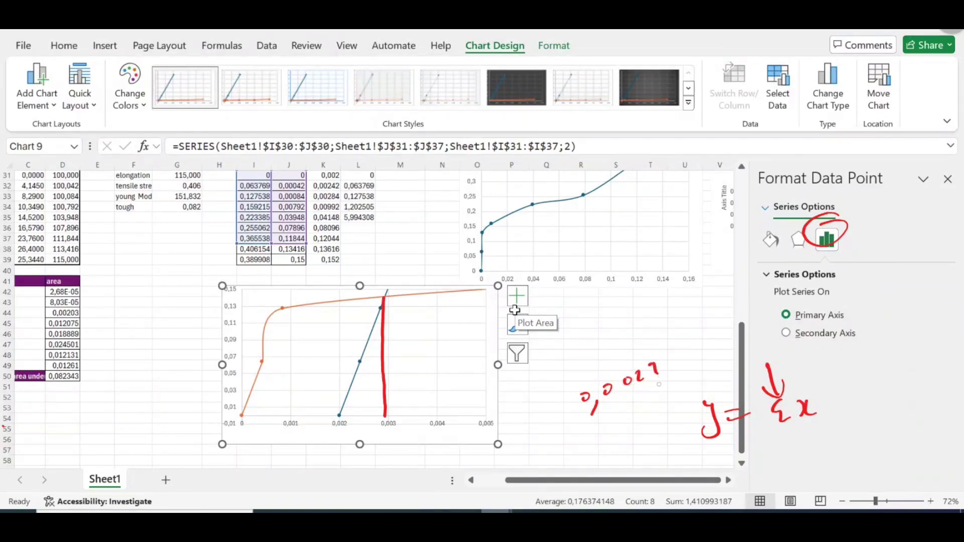
pyautogui.moveTo(551, 407)
pyautogui.mouseDown()
pyautogui.moveTo(537, 421)
pyautogui.moveTo(548, 427)
pyautogui.moveTo(570, 408)
pyautogui.mouseUp()
# Draw a red line to the stress axis, write σ = 0,13, and box both notes.
pyautogui.moveTo(240, 298); pyautogui.dragTo(245, 299)
pyautogui.moveTo(383, 295); pyautogui.dragTo(242, 297)
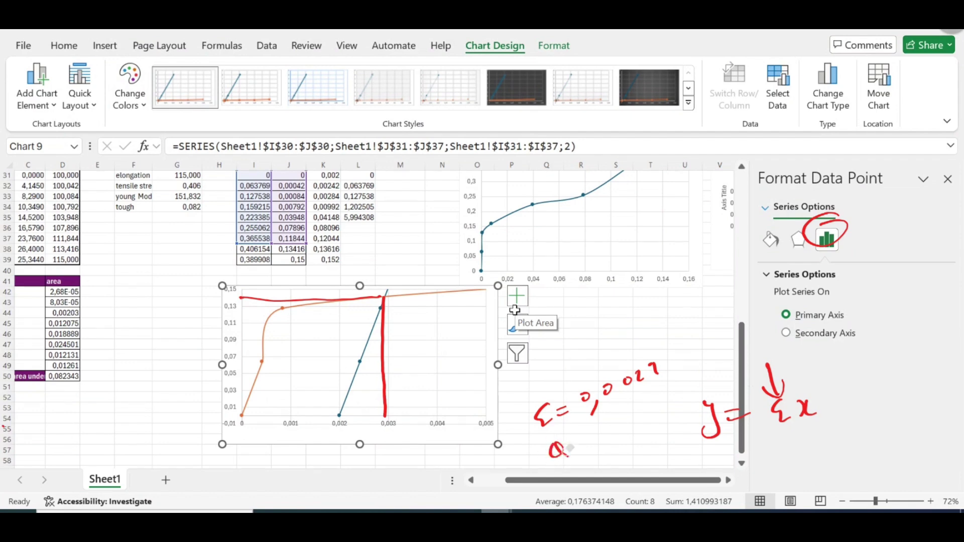
pyautogui.moveTo(562, 443)
pyautogui.mouseDown()
pyautogui.moveTo(553, 455)
pyautogui.moveTo(590, 444)
pyautogui.mouseUp()
pyautogui.moveTo(580, 450); pyautogui.dragTo(592, 447)
pyautogui.moveTo(605, 433)
pyautogui.mouseDown()
pyautogui.moveTo(611, 448)
pyautogui.moveTo(633, 437)
pyautogui.mouseUp()
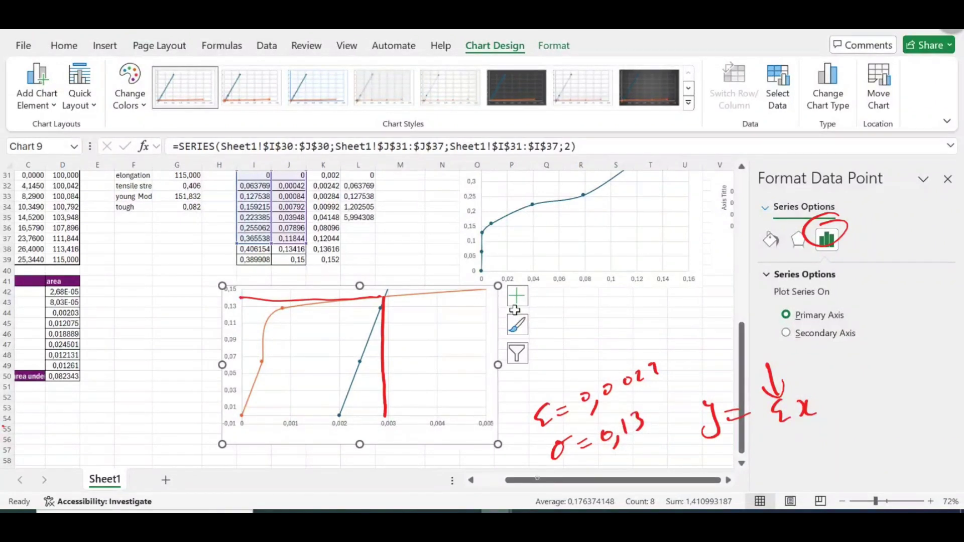
pyautogui.moveTo(511, 400)
pyautogui.mouseDown()
pyautogui.moveTo(550, 470)
pyautogui.moveTo(677, 351)
pyautogui.moveTo(526, 395)
pyautogui.mouseUp()
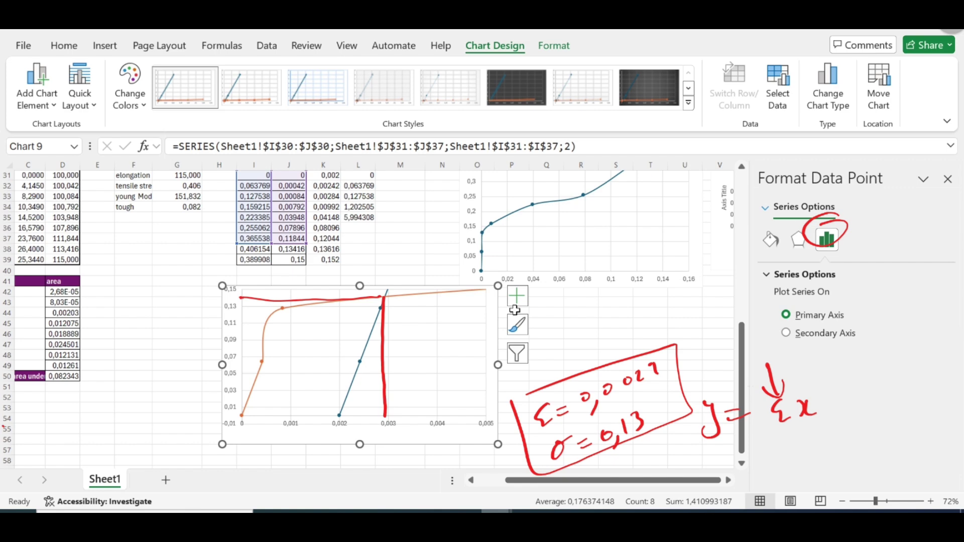
# Highlight in yellow the area under the orange curve, left of the red yield line.
pyautogui.moveTo(287, 403)
pyautogui.mouseDown()
pyautogui.moveTo(245, 405)
pyautogui.moveTo(264, 356)
pyautogui.moveTo(269, 388)
pyautogui.moveTo(291, 397)
pyautogui.moveTo(322, 311)
pyautogui.moveTo(333, 351)
pyautogui.moveTo(318, 389)
pyautogui.moveTo(334, 387)
pyautogui.moveTo(351, 327)
pyautogui.moveTo(362, 402)
pyautogui.moveTo(368, 316)
pyautogui.mouseUp()
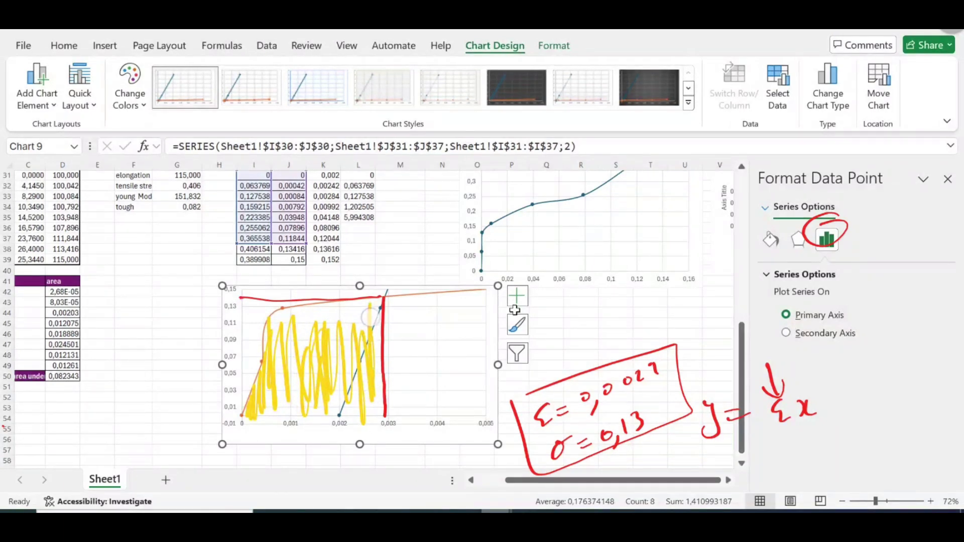